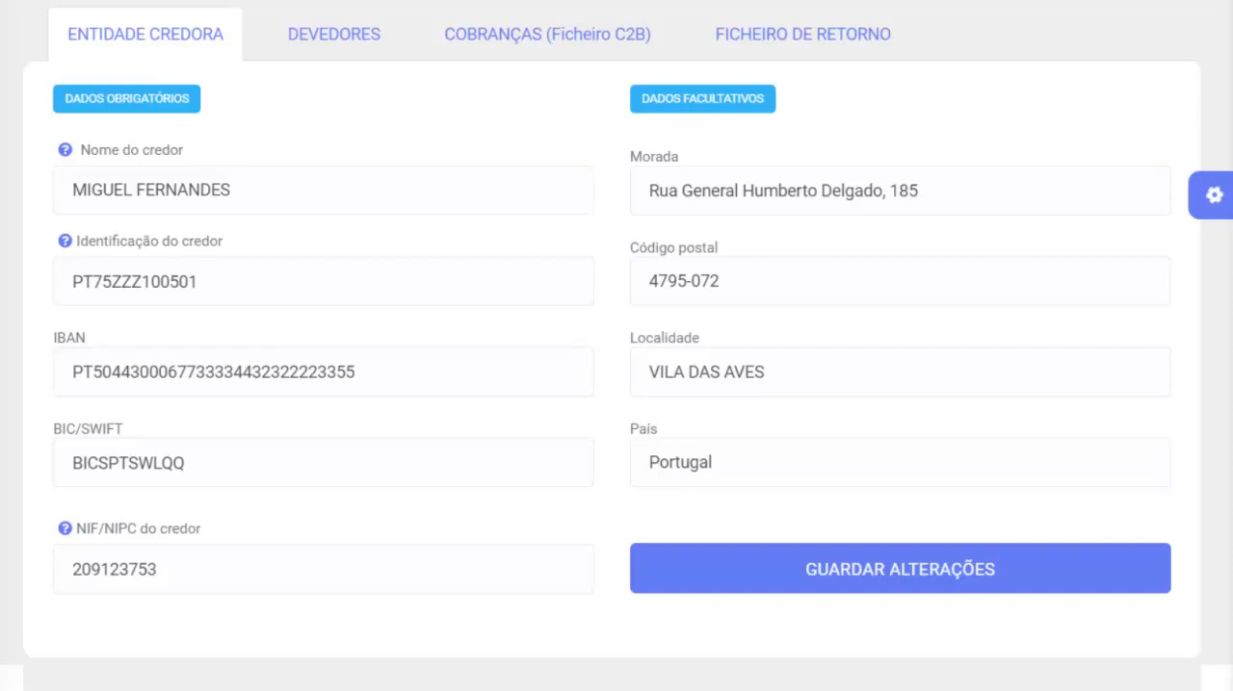
- Look through the Devedores and Ficheiro de Retorno sections and return to Entidade Credora
click(297, 36)
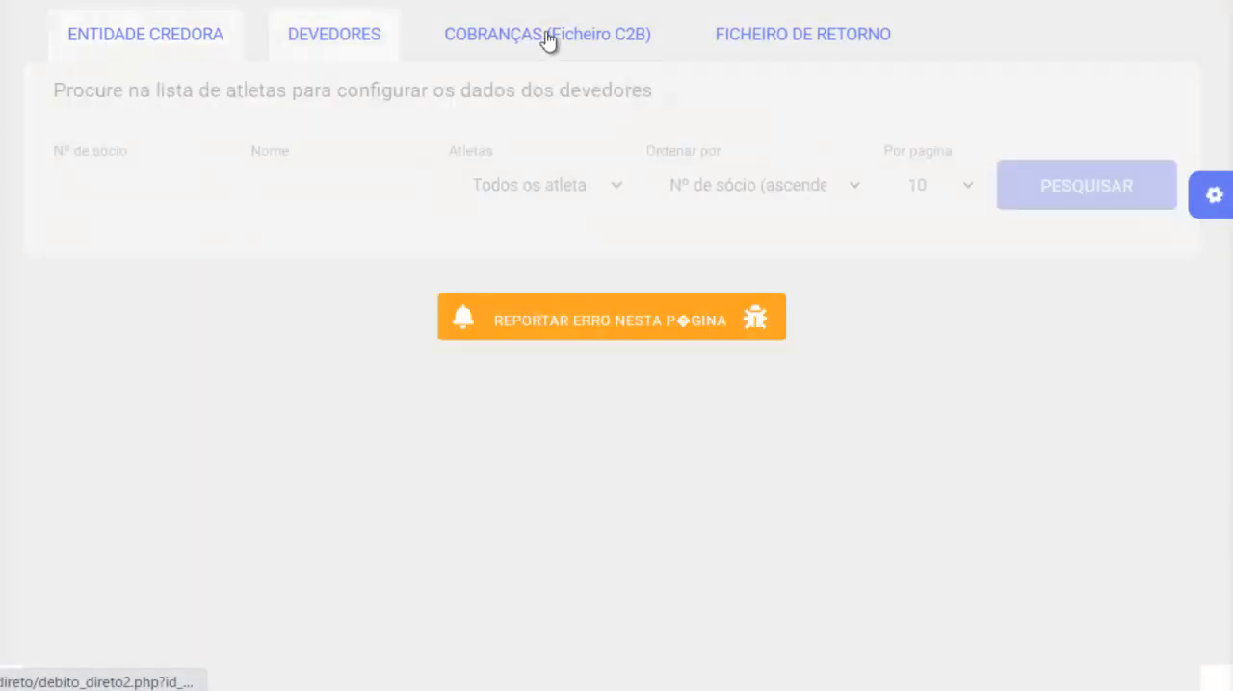
click(825, 32)
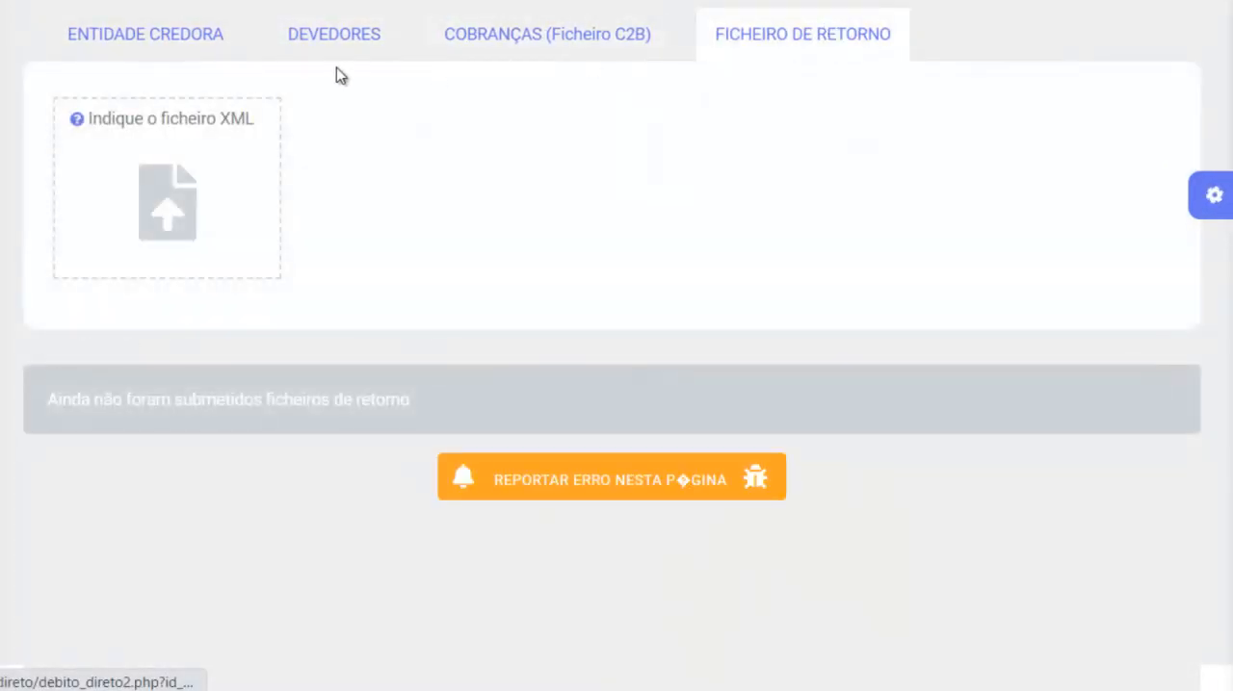
click(169, 45)
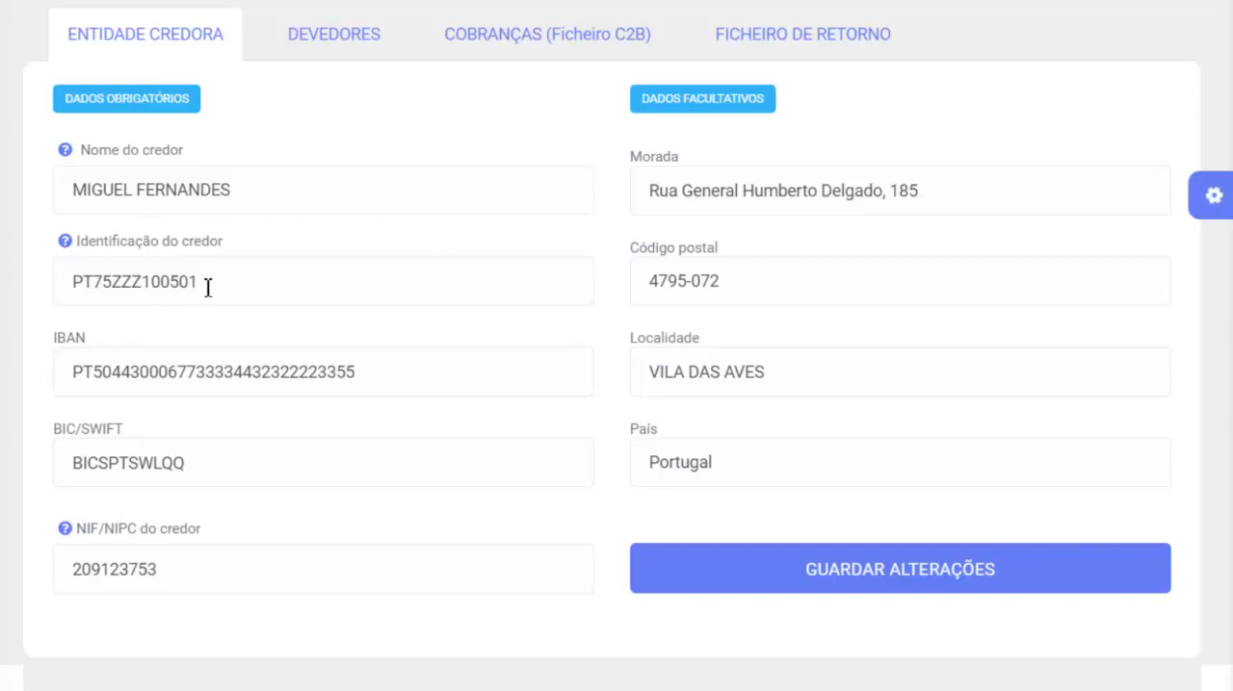
- Read the help hints for the creditor's identification code, name and NIF/NIPC fields
drag(207, 288, 28, 303)
mouse_move(62, 243)
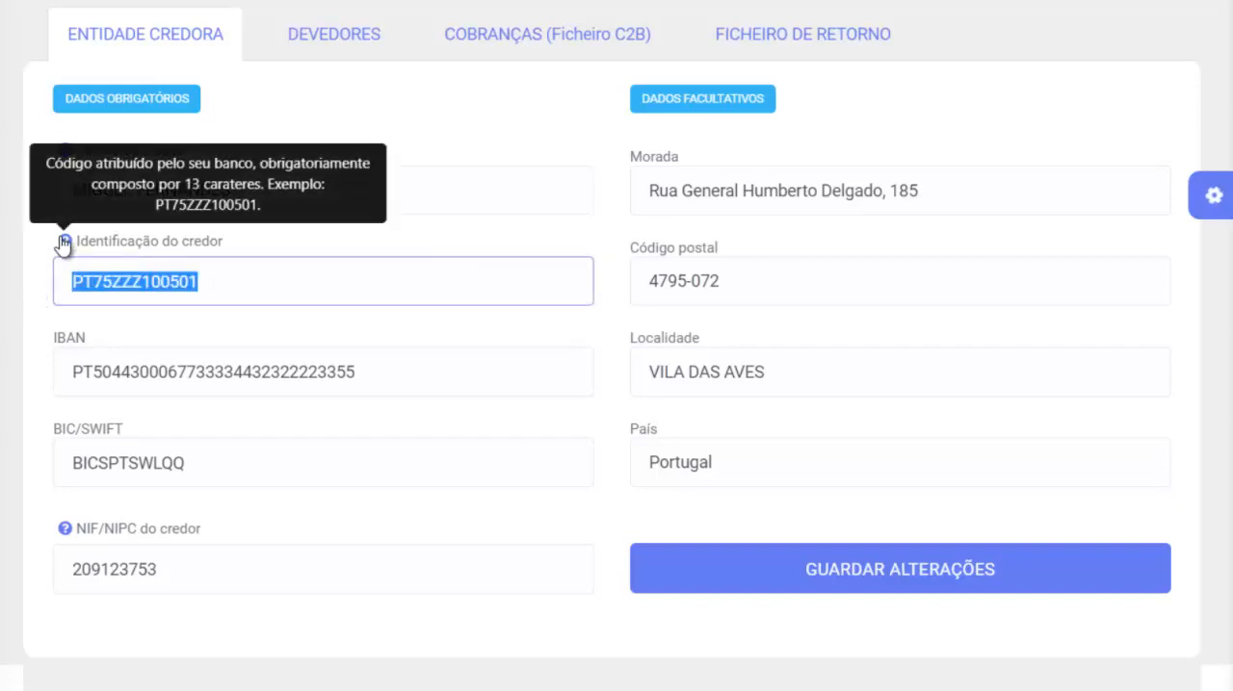
click(257, 283)
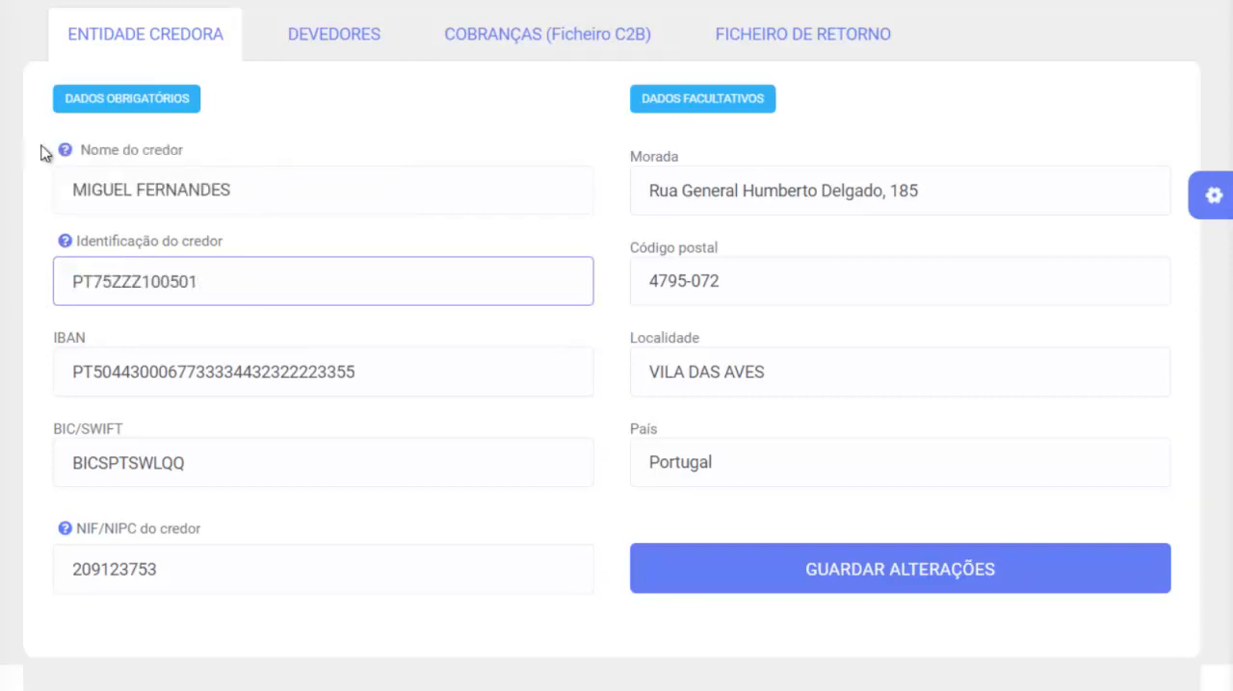
mouse_move(65, 152)
mouse_move(60, 536)
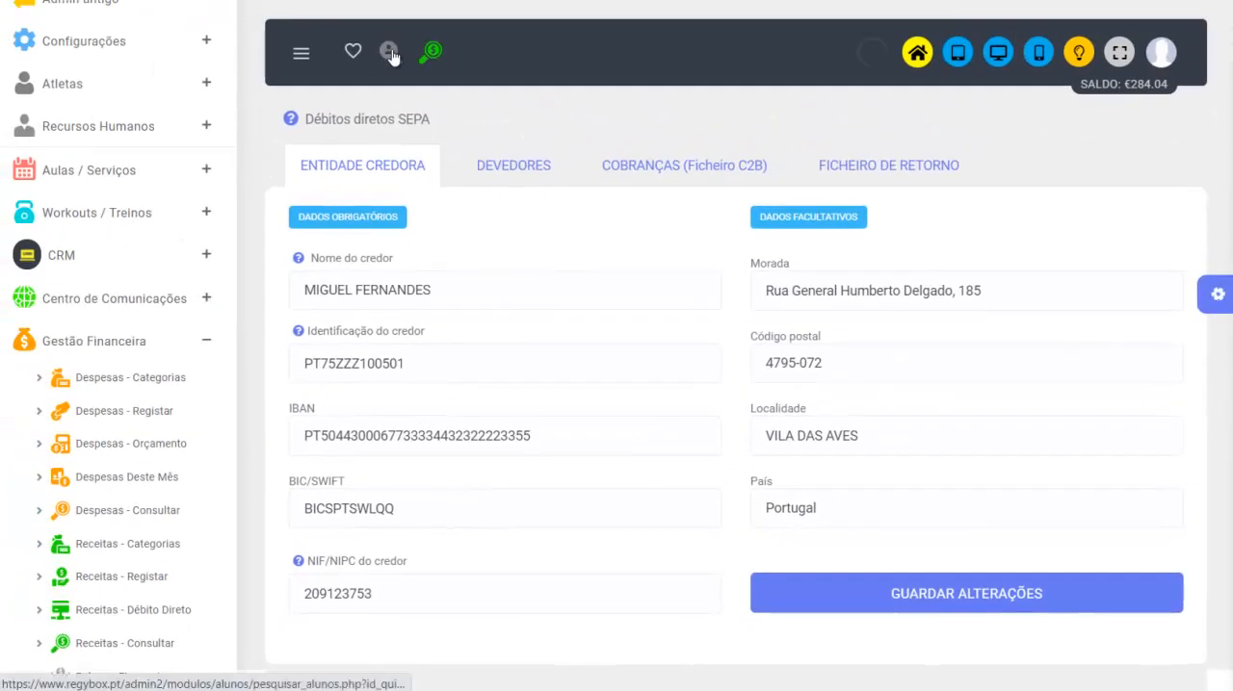
- Open Bugs Bunny's payment details from the athlete list and generate the CORE direct debit mandate
click(389, 53)
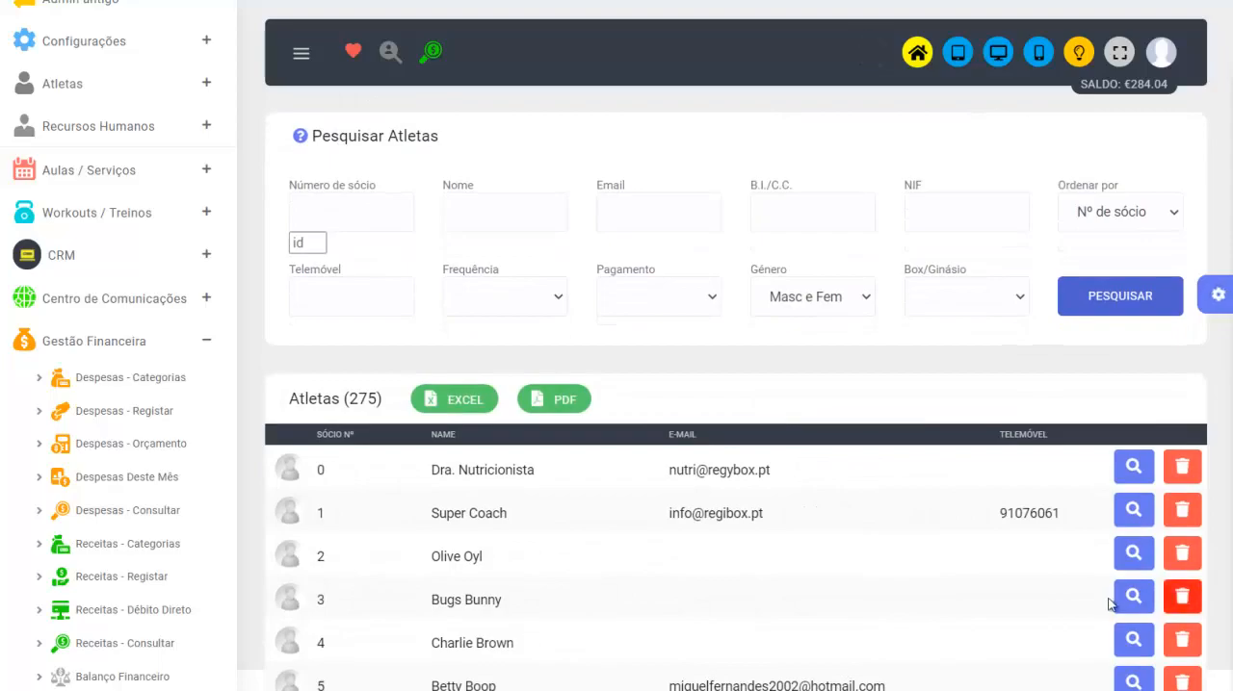
click(1130, 595)
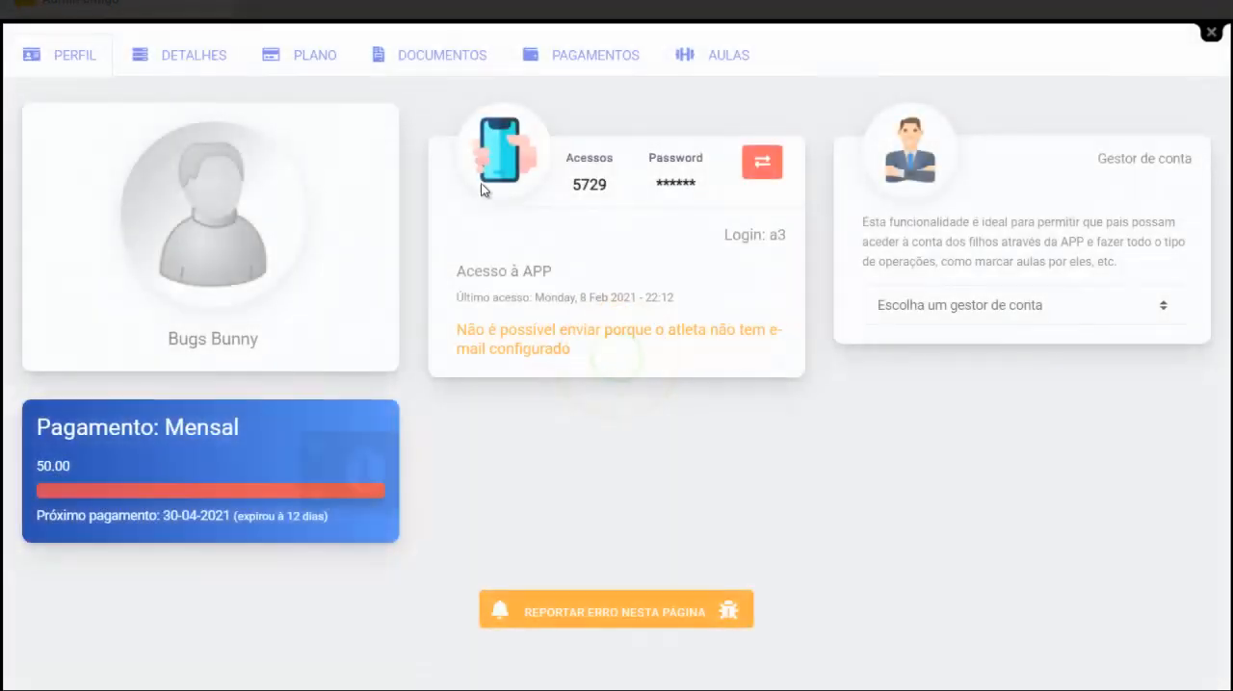
click(609, 58)
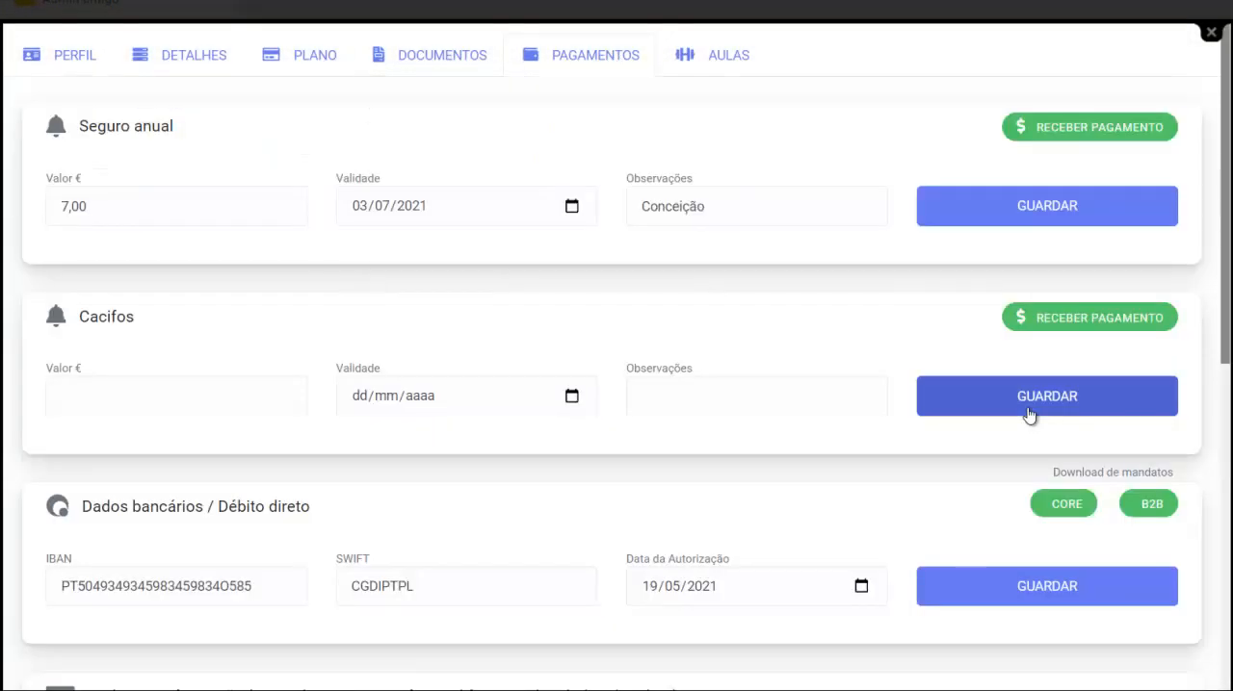
click(1074, 514)
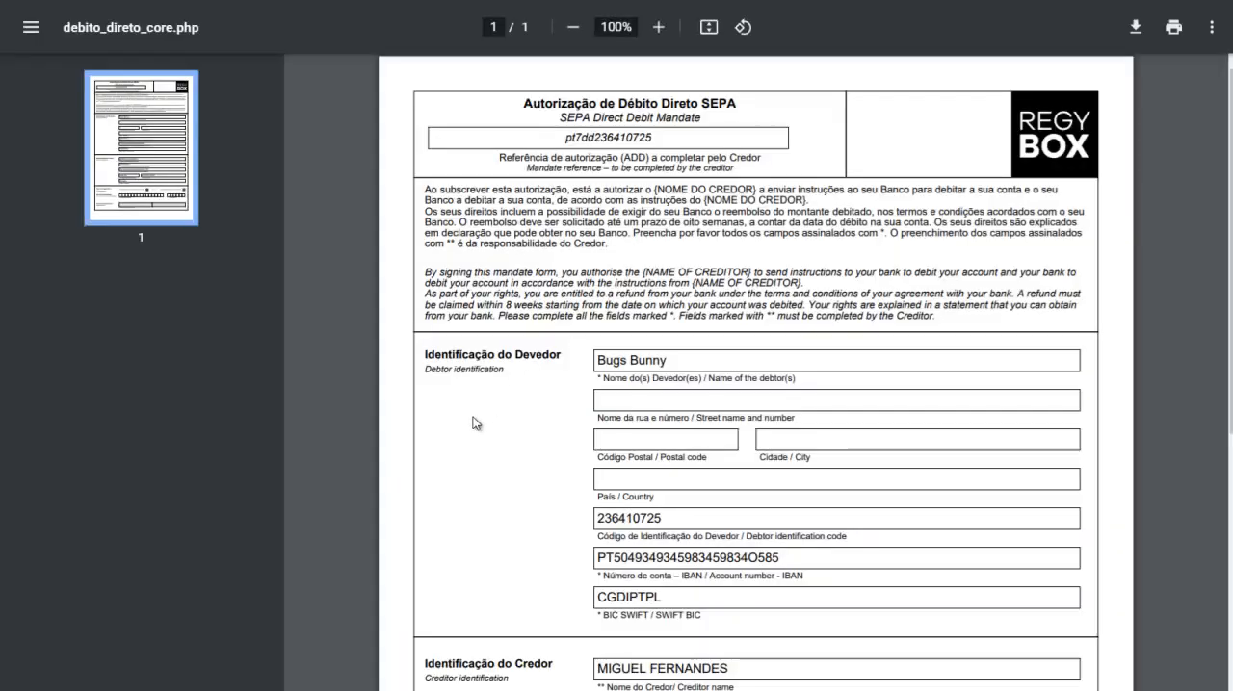
- Examine the creditor identification section of the SEPA mandate and close the document
scroll(481, 432, down, 3)
drag(427, 379, 578, 382)
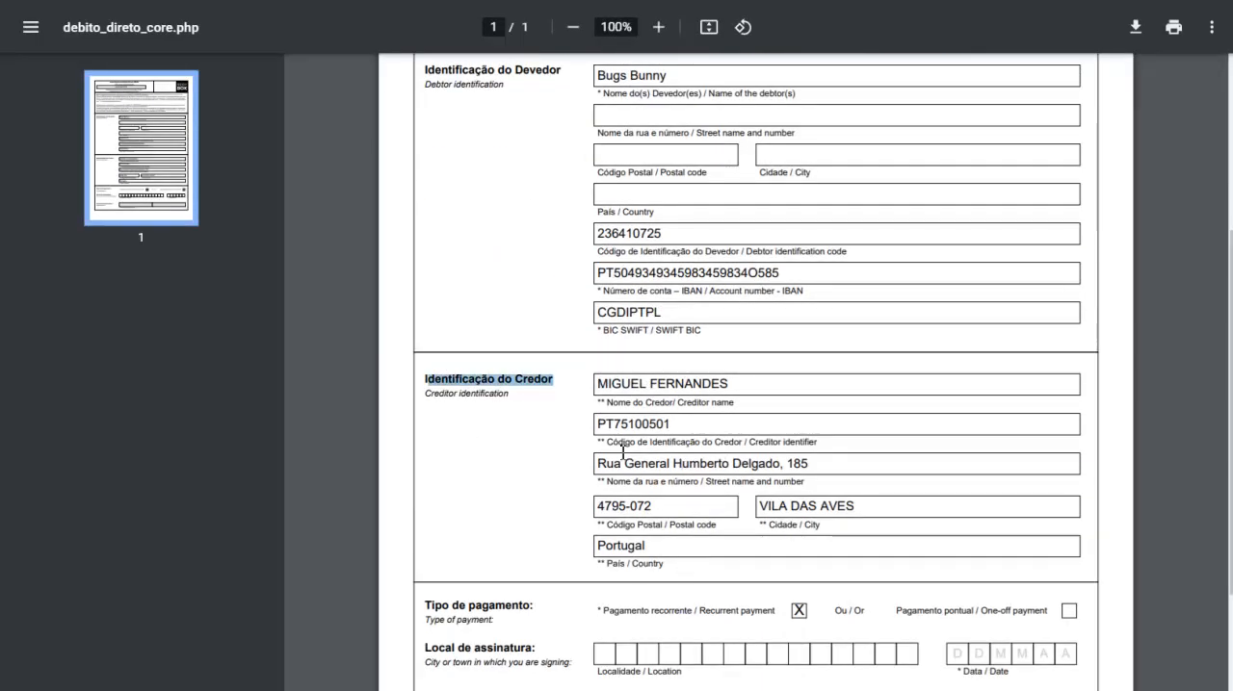
key(ctrl+w)
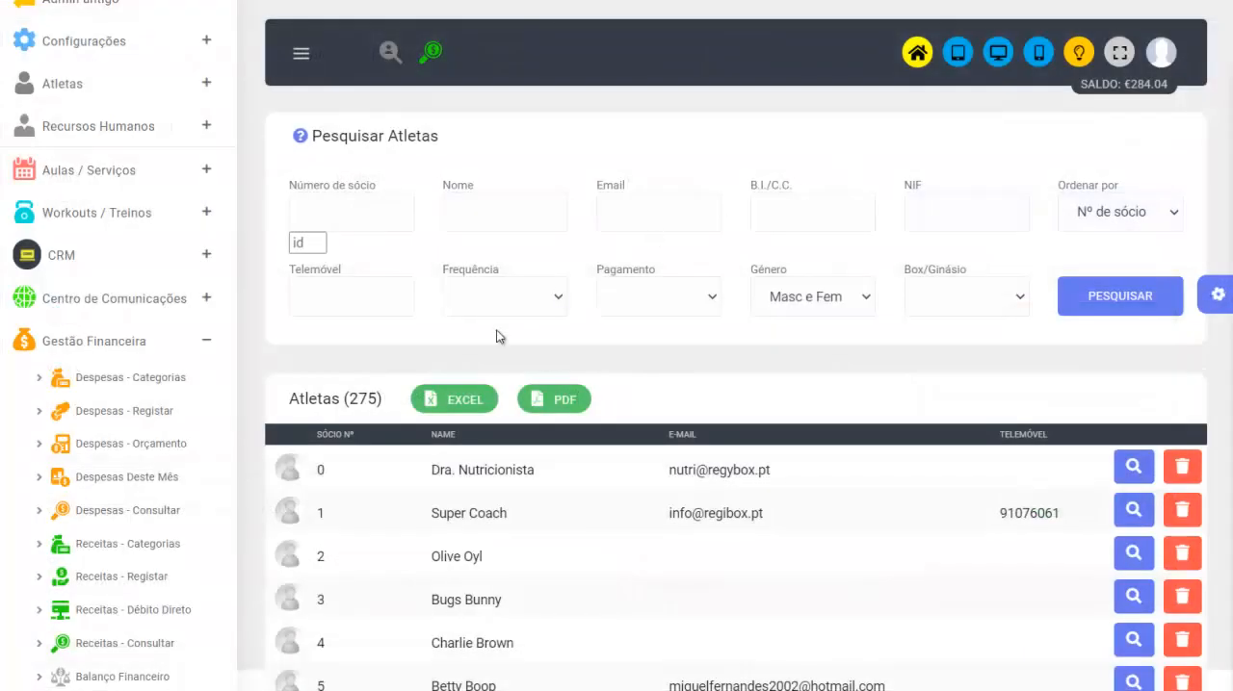
- Return to the SEPA direct debits page and list all athletes in the Devedores section
click(136, 614)
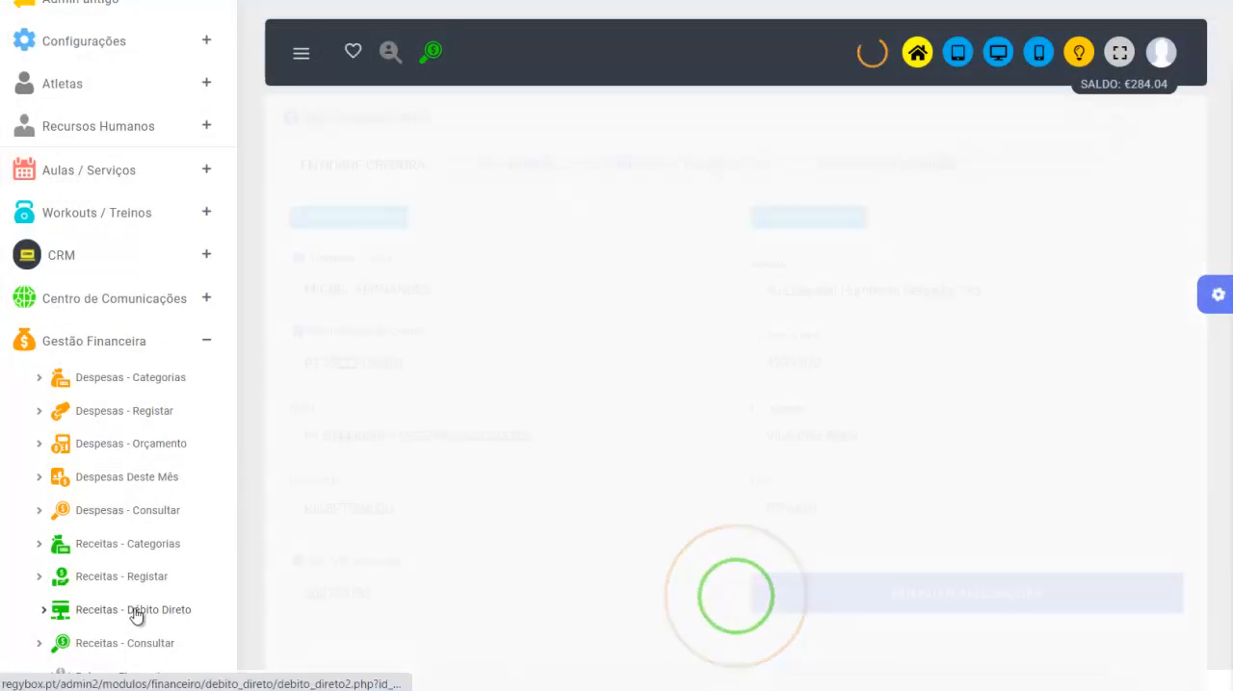
click(353, 50)
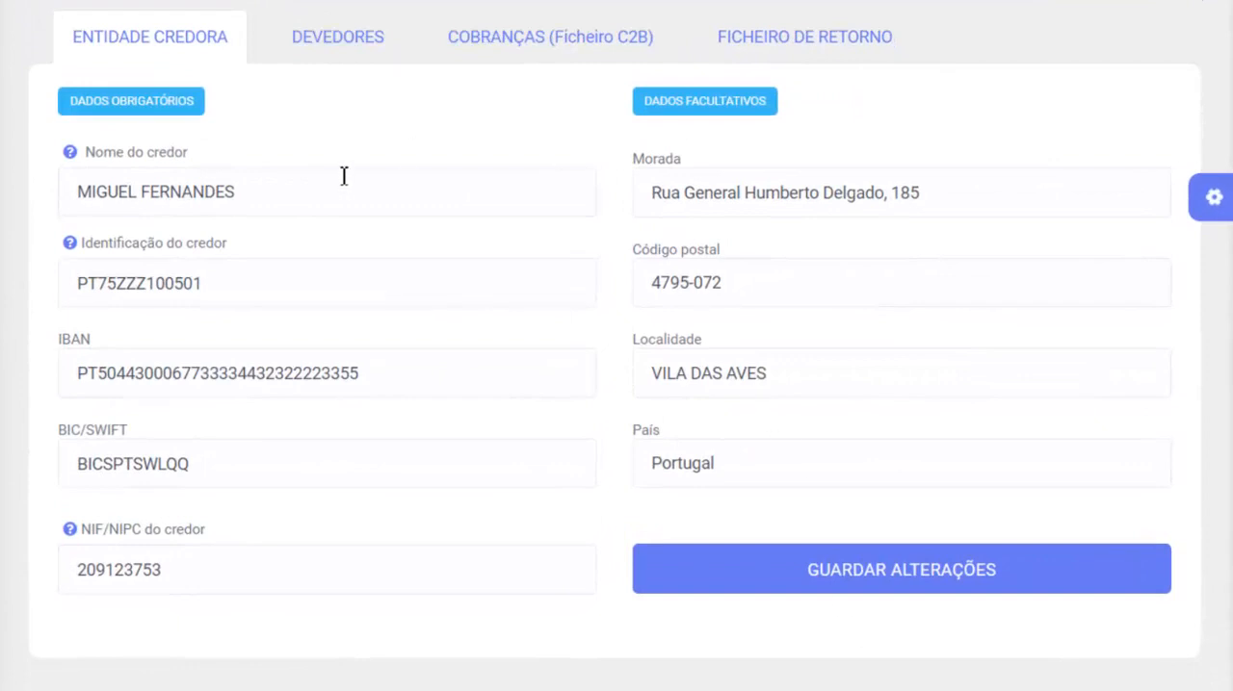
click(354, 41)
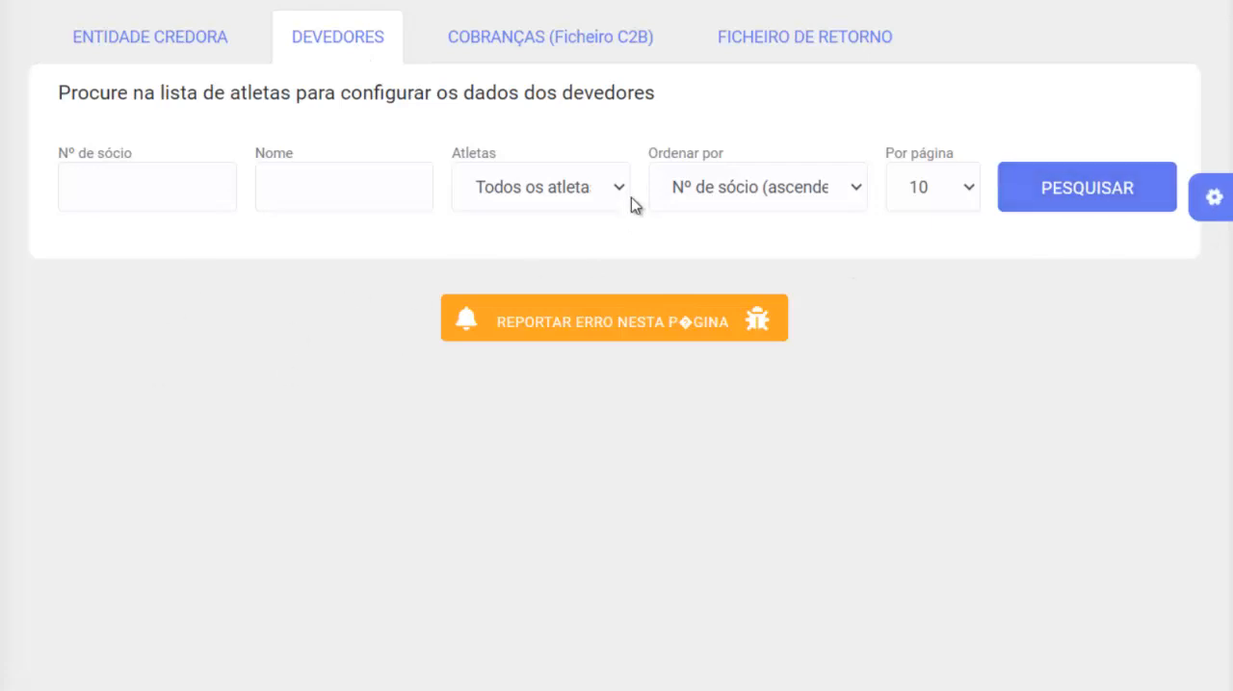
click(1050, 191)
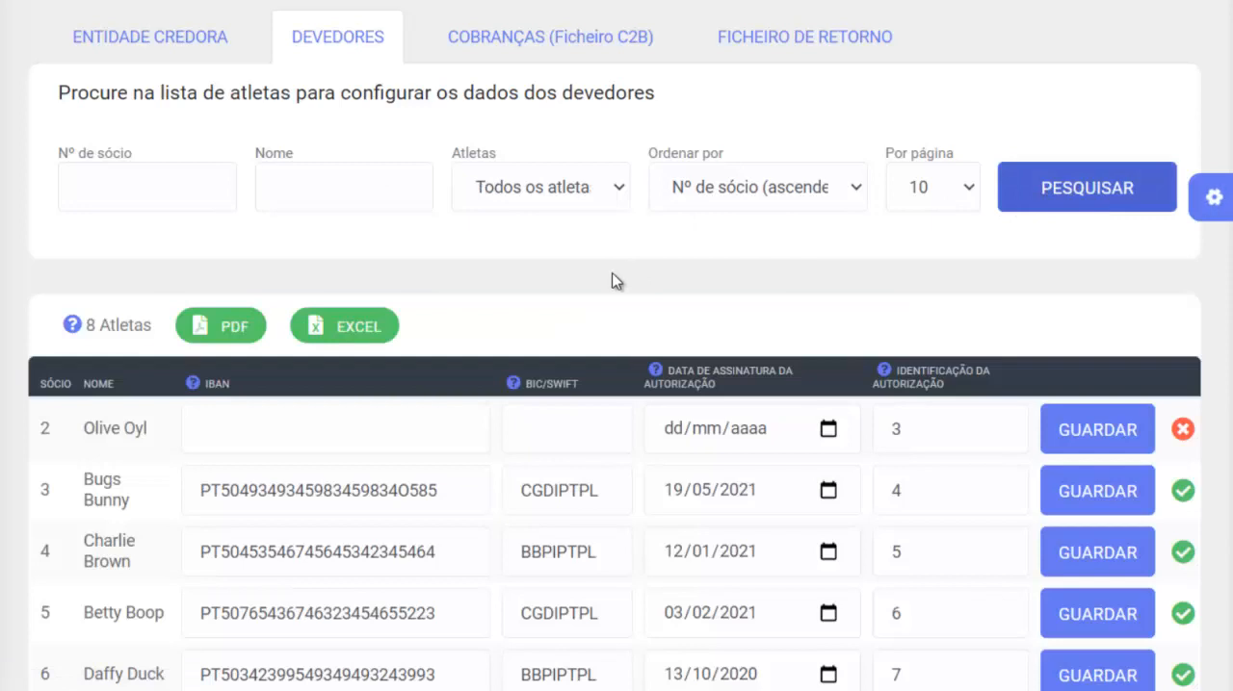
- Check the meaning of Bugs Bunny's configuration status and read the IBAN field's help hint
scroll(607, 282, down, 2)
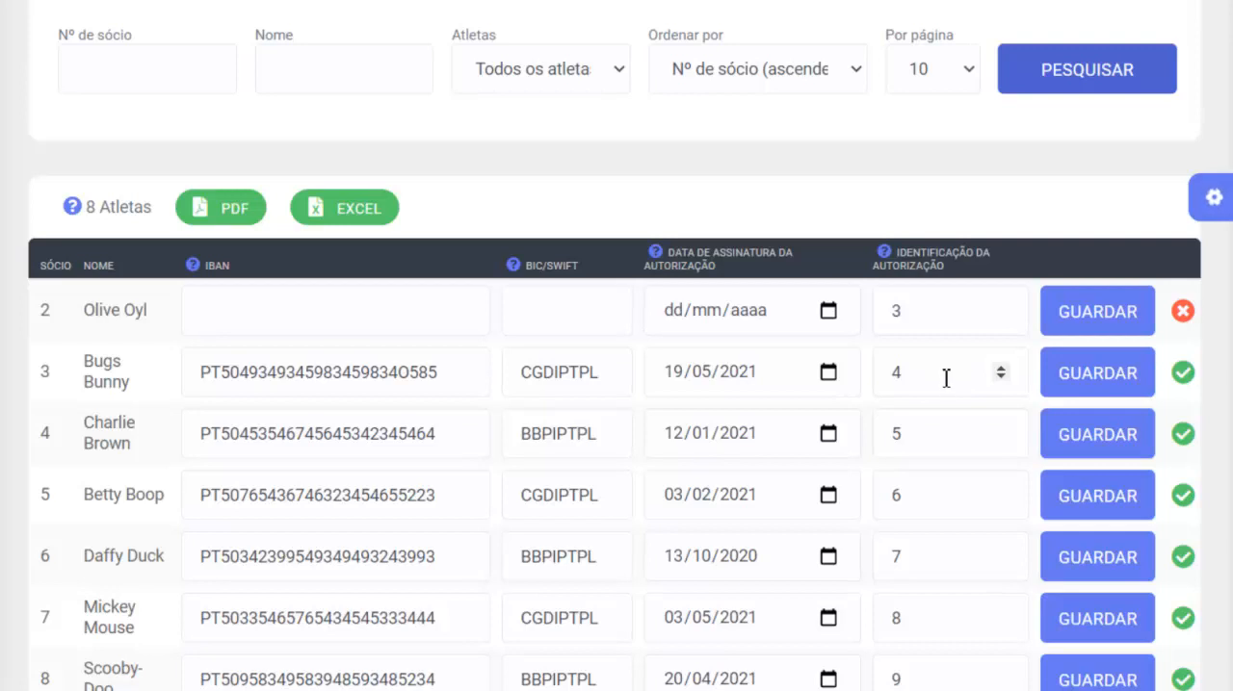
mouse_move(1185, 376)
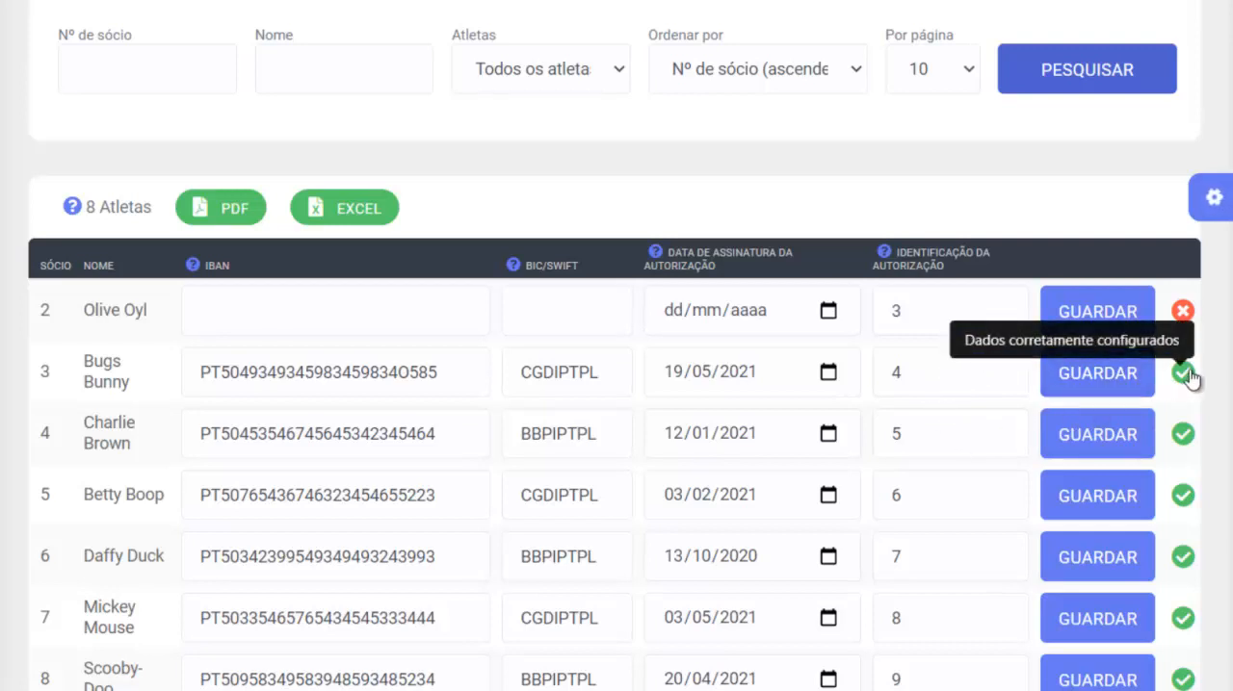
mouse_move(192, 274)
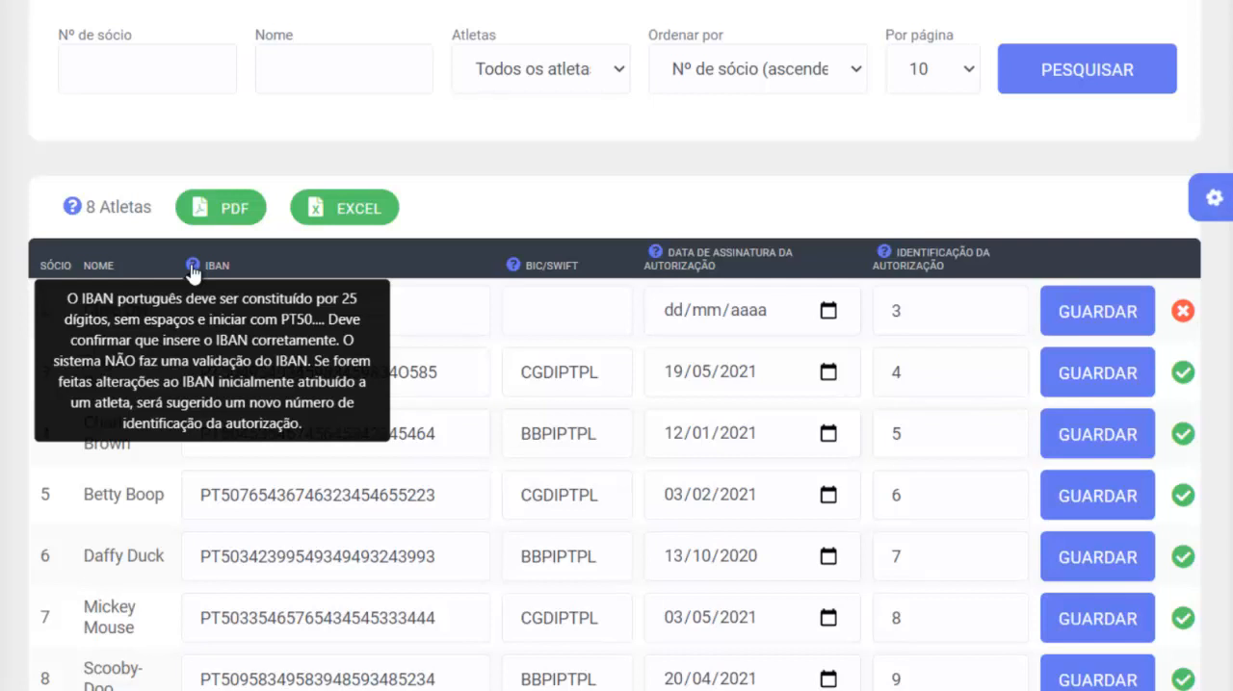
- Fill in Olive Oyl's IBAN and enter BBPIPFML as her BIC/SWIFT code
click(300, 332)
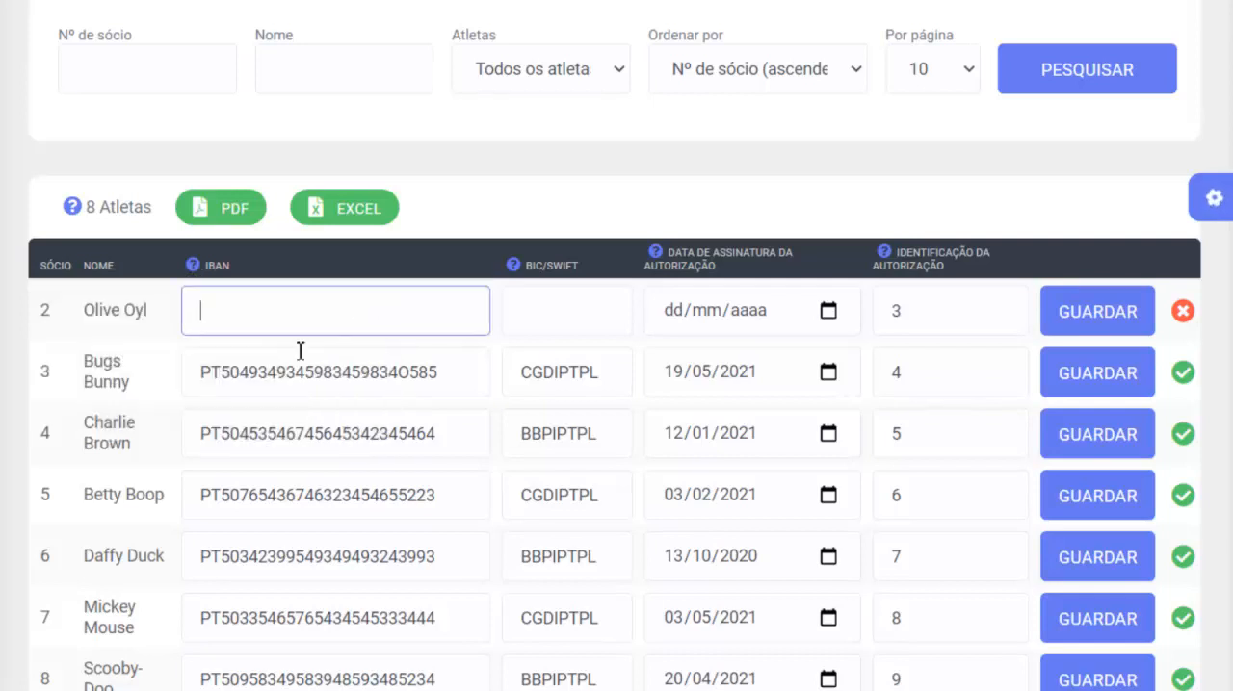
key(ctrl+v)
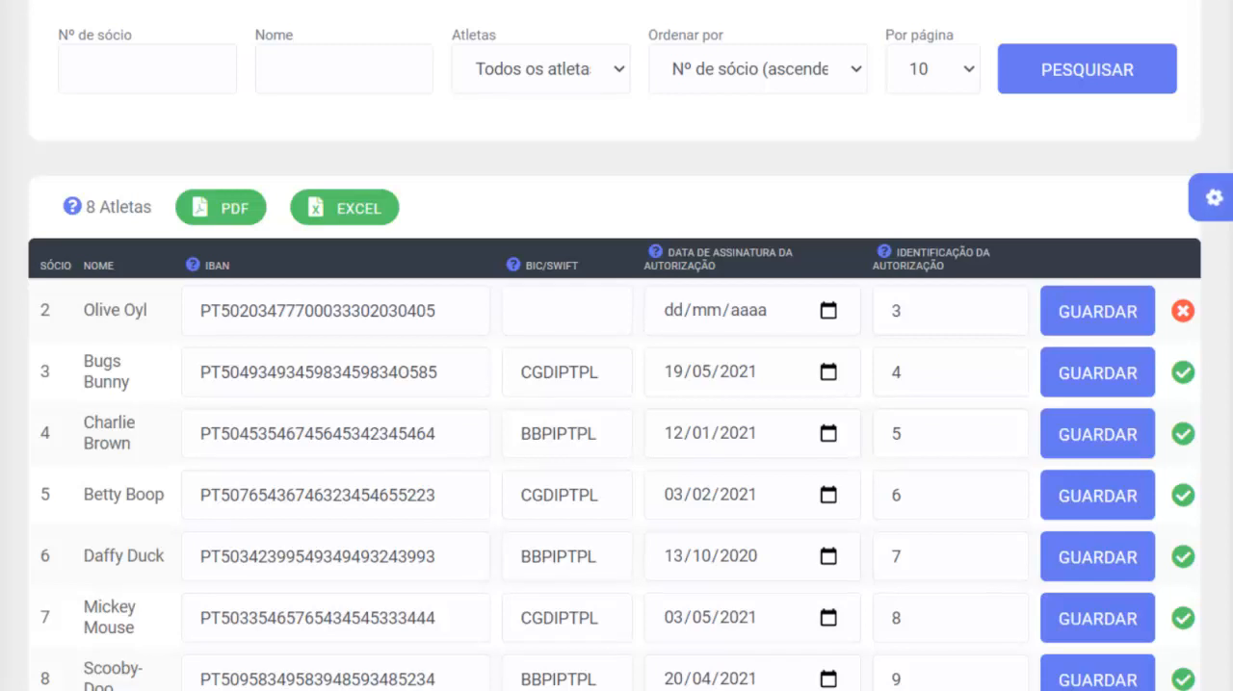
mouse_move(514, 272)
click(554, 325)
text(BBPIPFML)
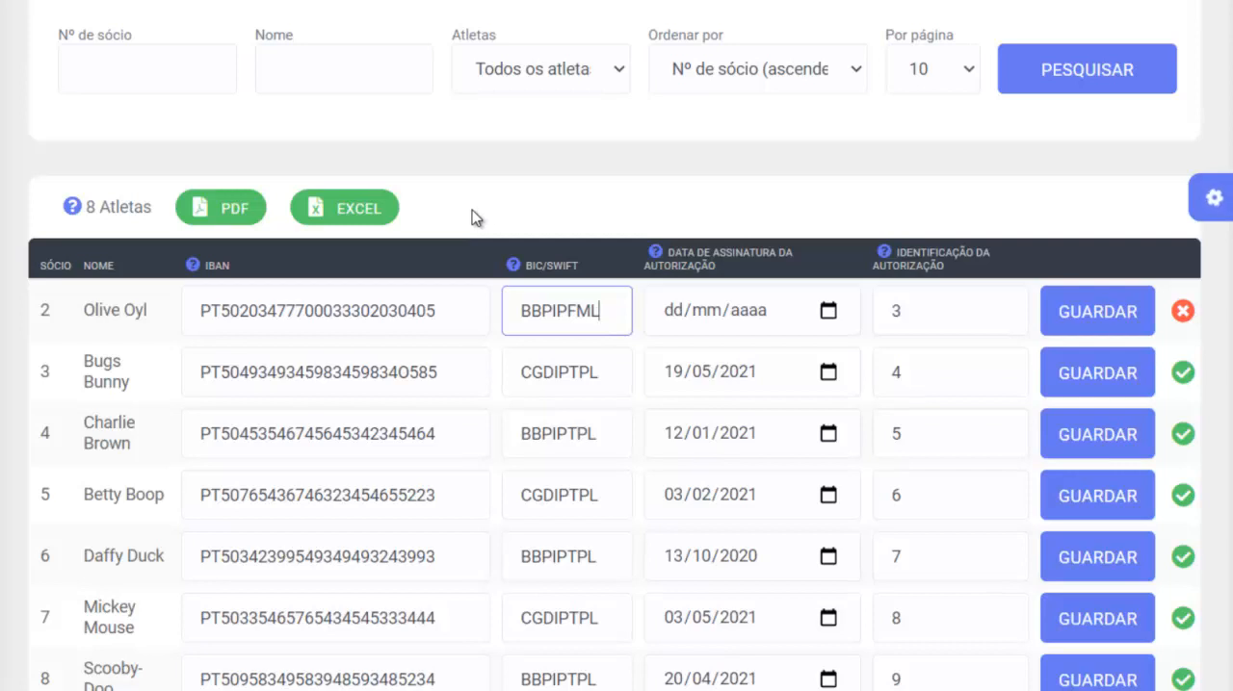
- Set Olive Oyl's authorisation signature date to 11/05/2021 and save her debtor data
click(829, 318)
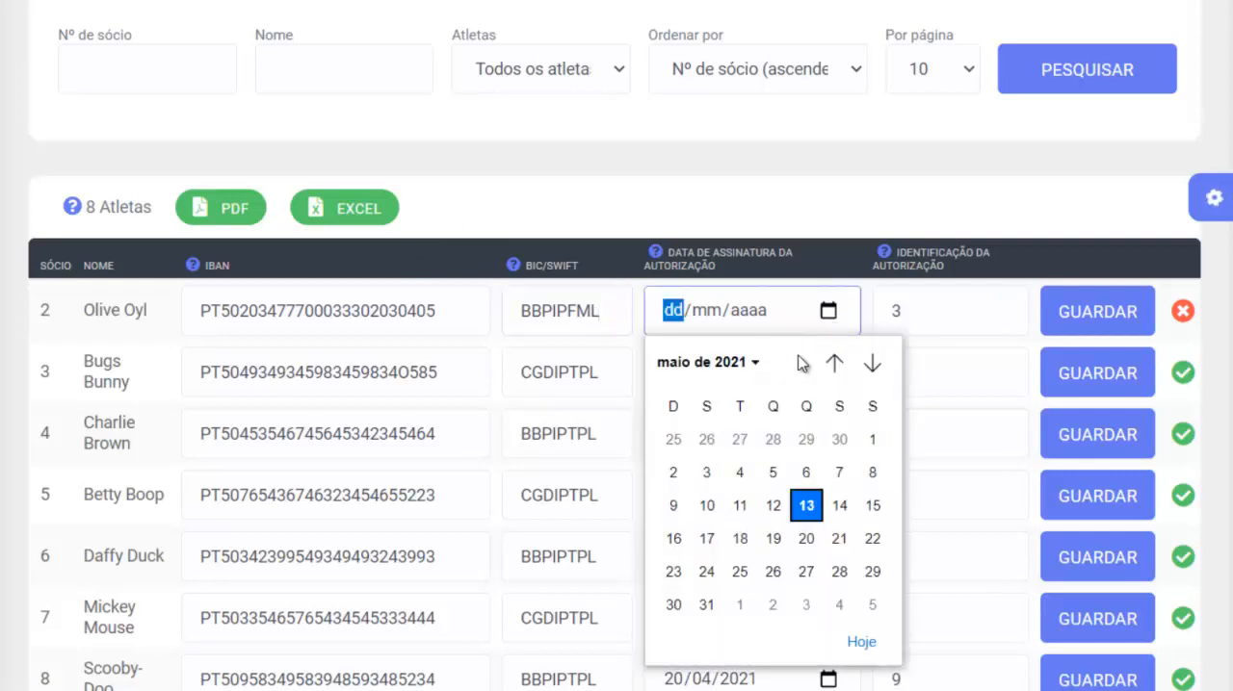
click(741, 507)
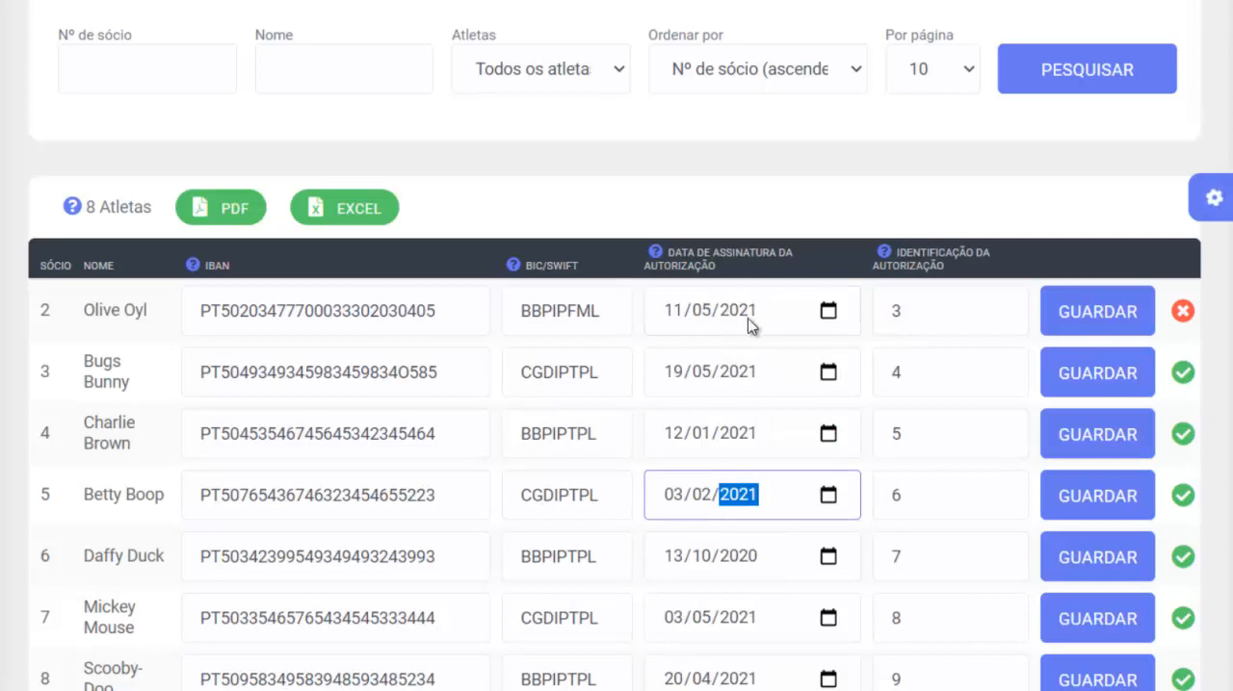
click(929, 313)
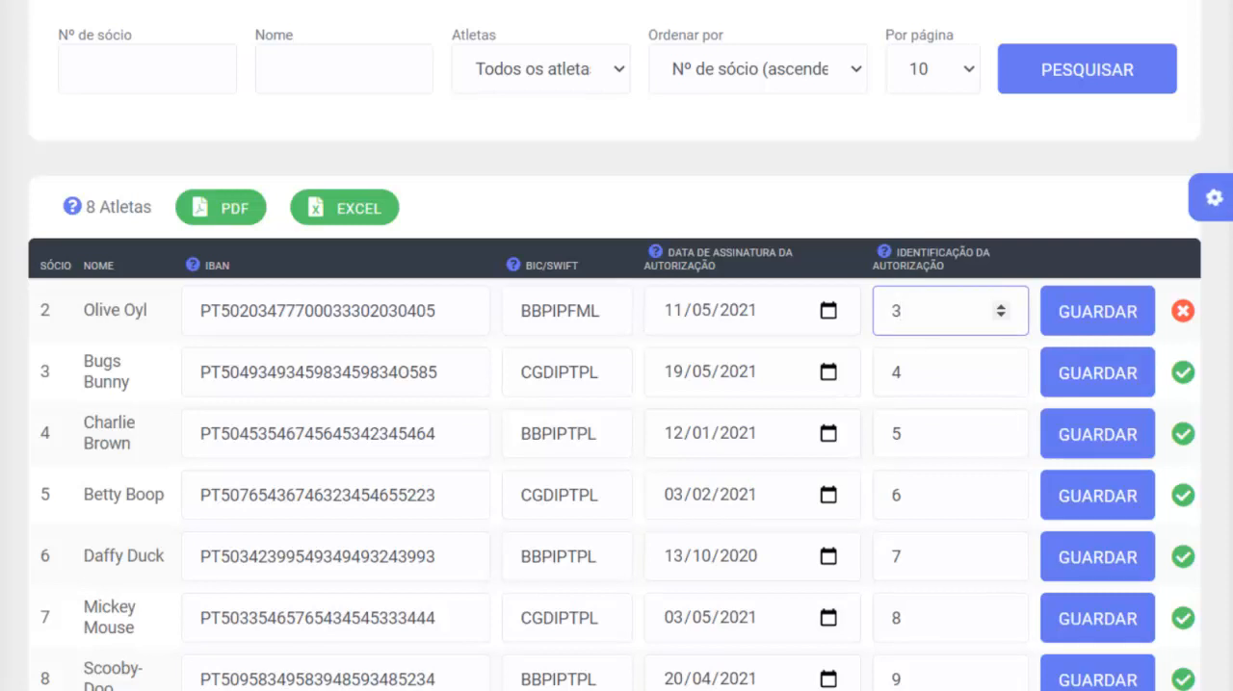
click(1100, 318)
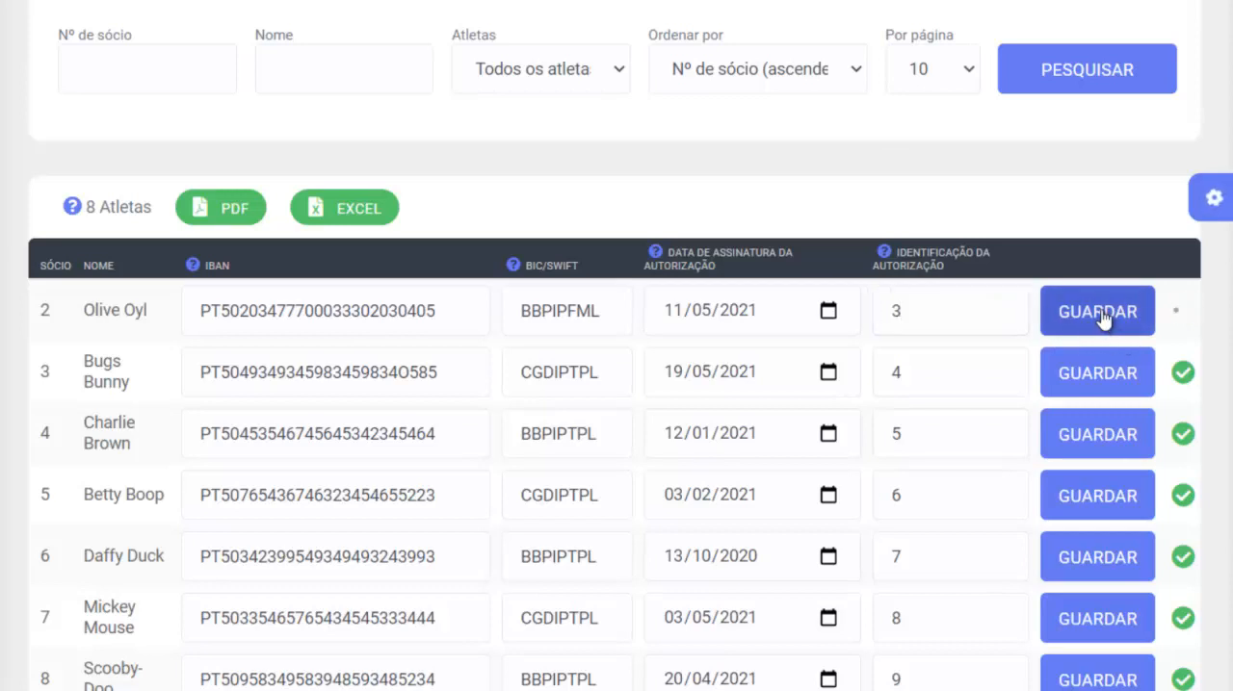
mouse_move(1184, 321)
- Change the last digit of Olive Oyl's IBAN and save her debtor data again
click(453, 317)
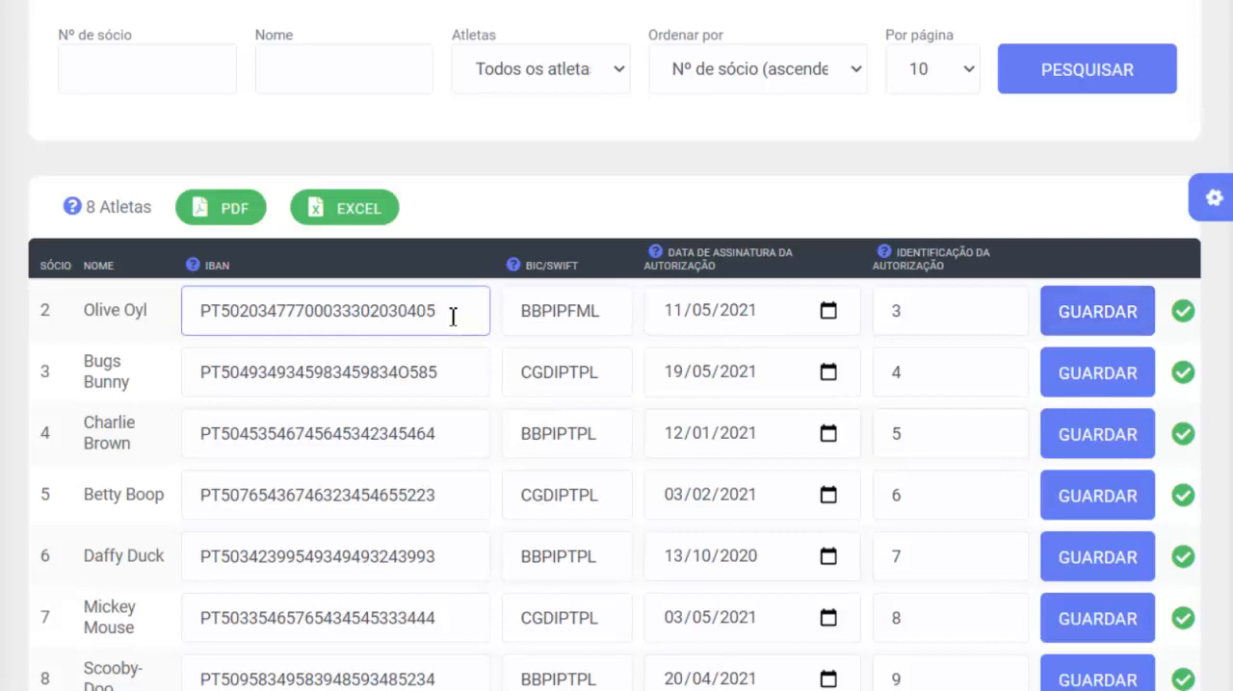
key(BackSpace)
click(518, 335)
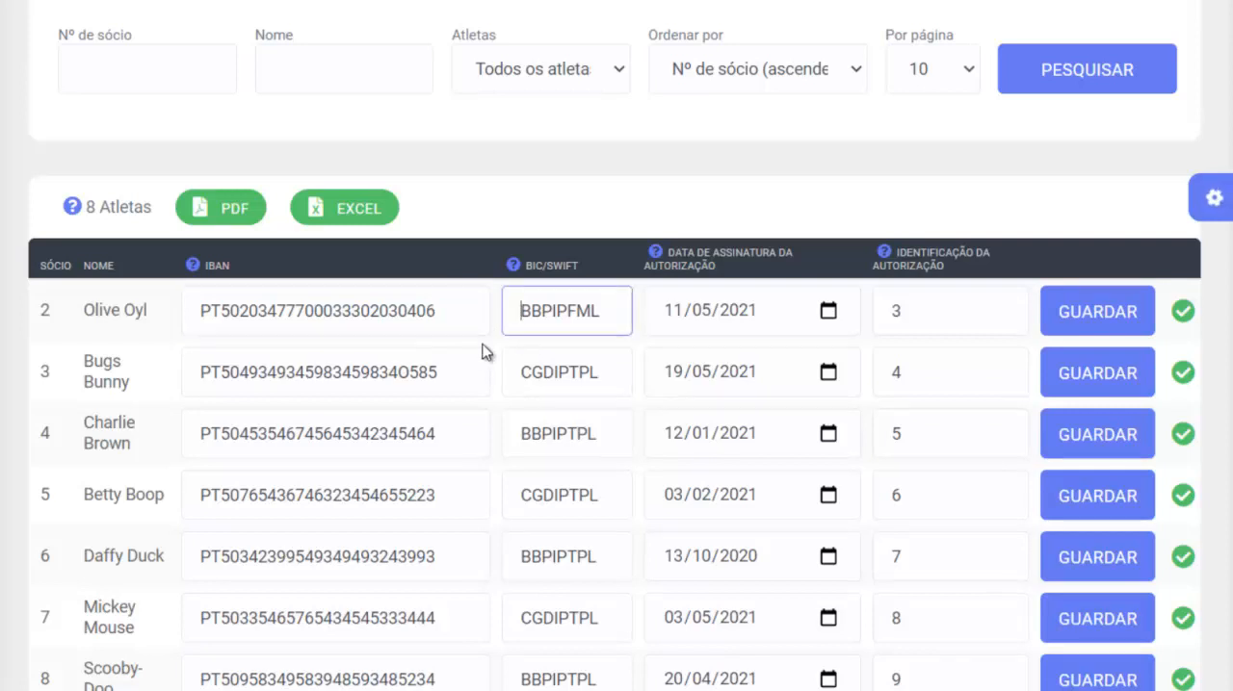
click(1083, 329)
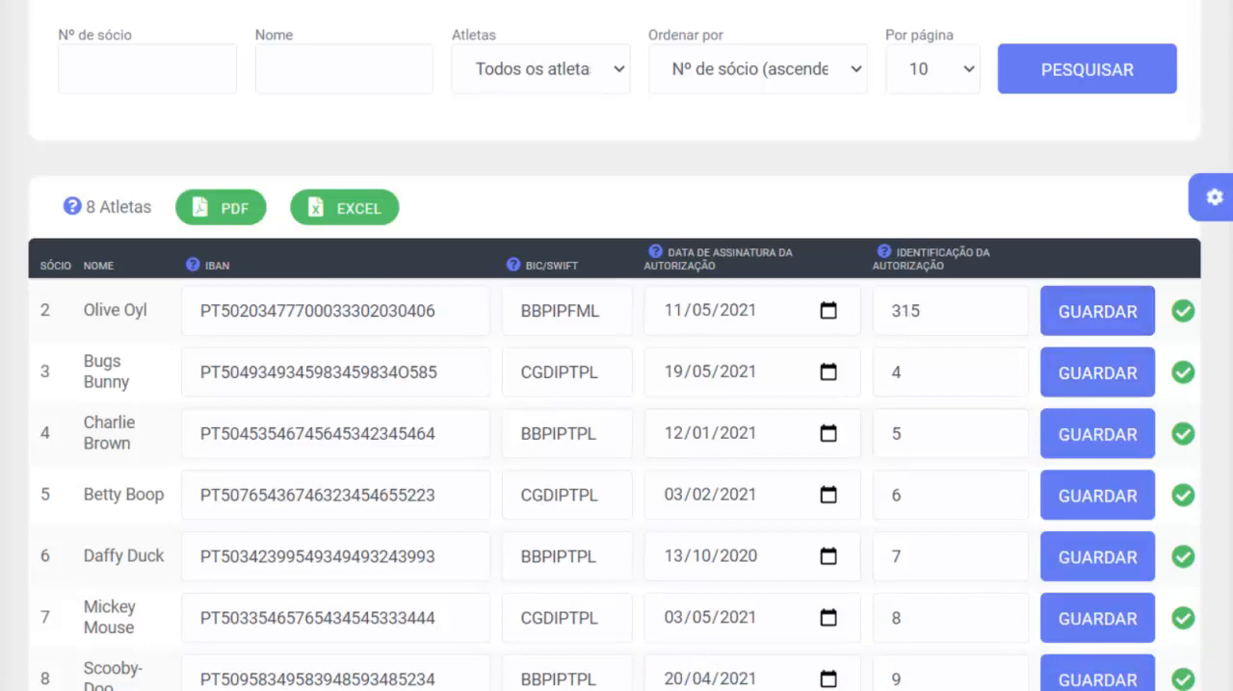
- Open the Cobranças (Ficheiro C2B) section and set its date range to 29-04-2021 - 30-05-2021
scroll(532, 611, up, 2)
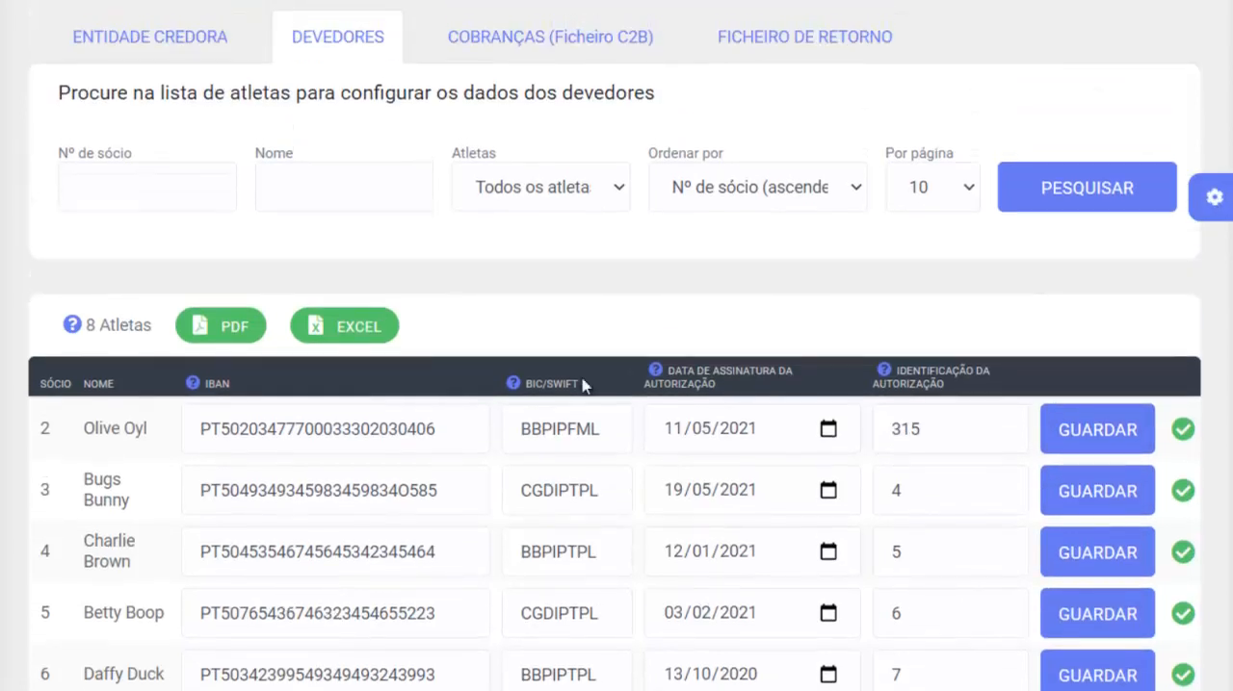
click(549, 41)
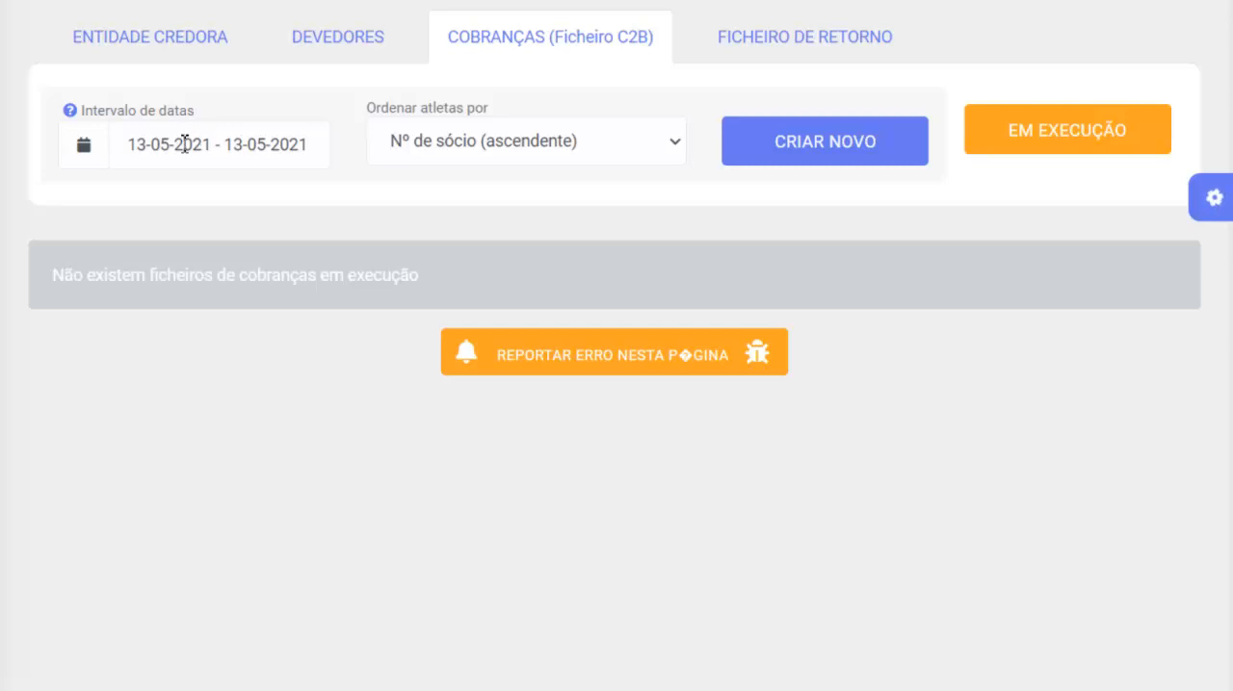
click(183, 145)
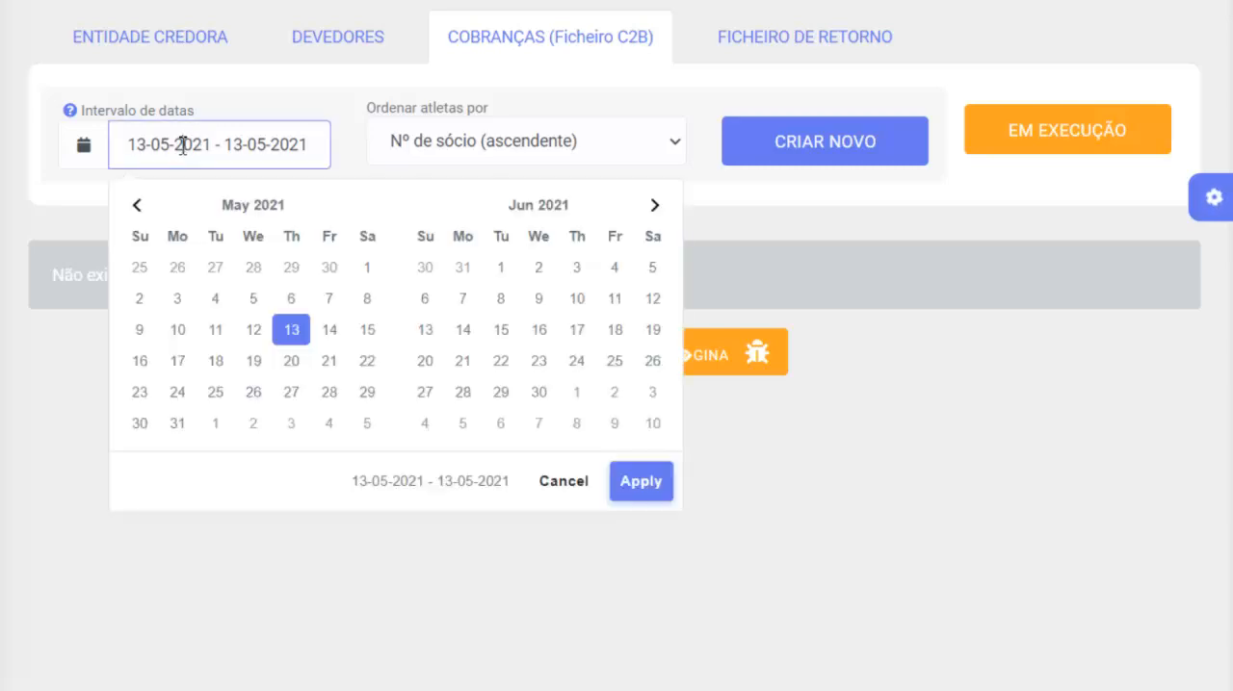
click(291, 273)
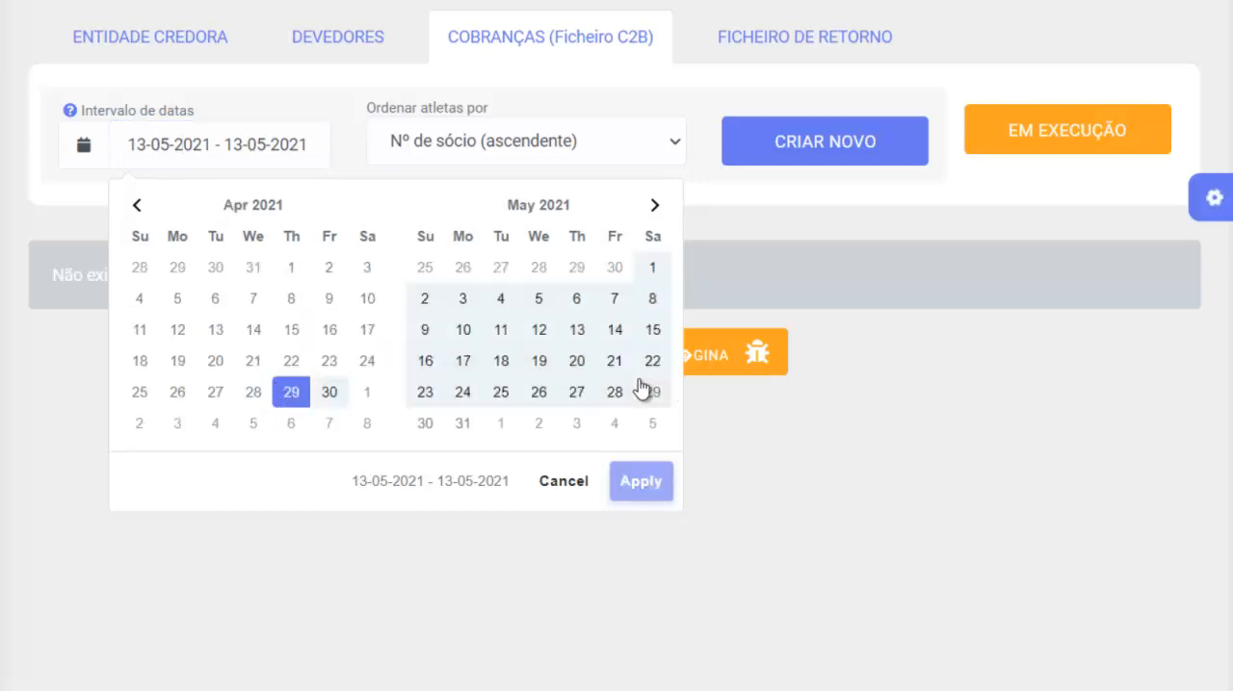
click(424, 426)
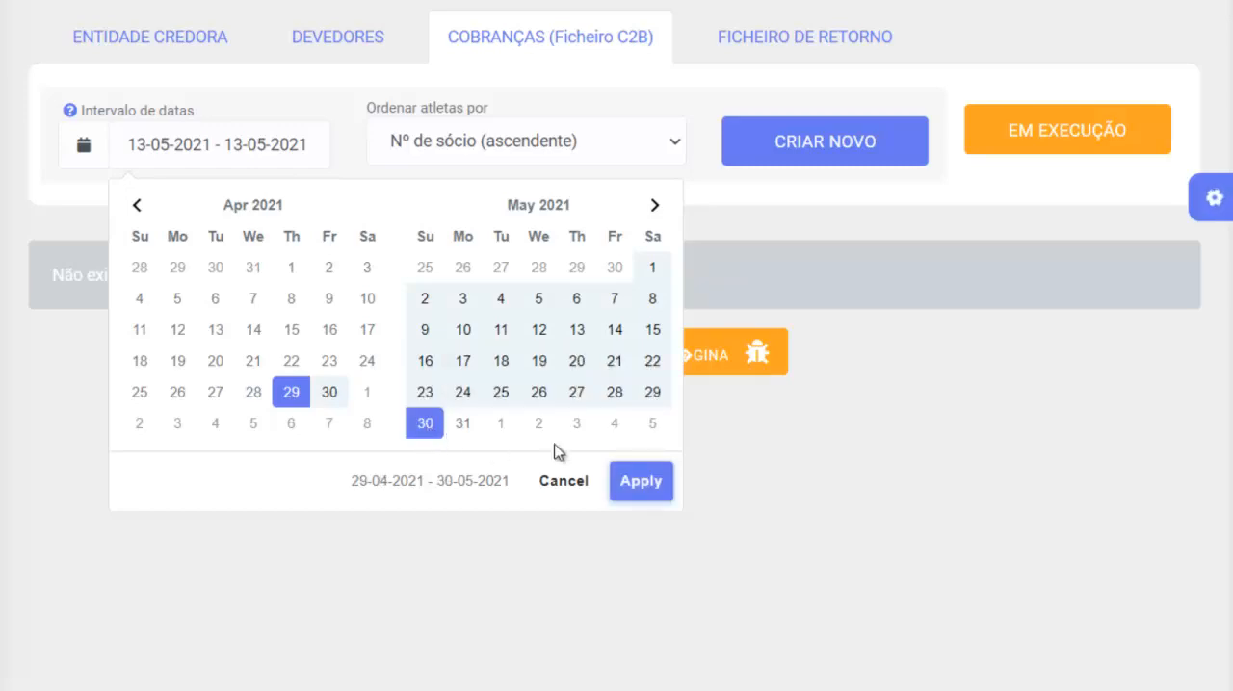
click(641, 482)
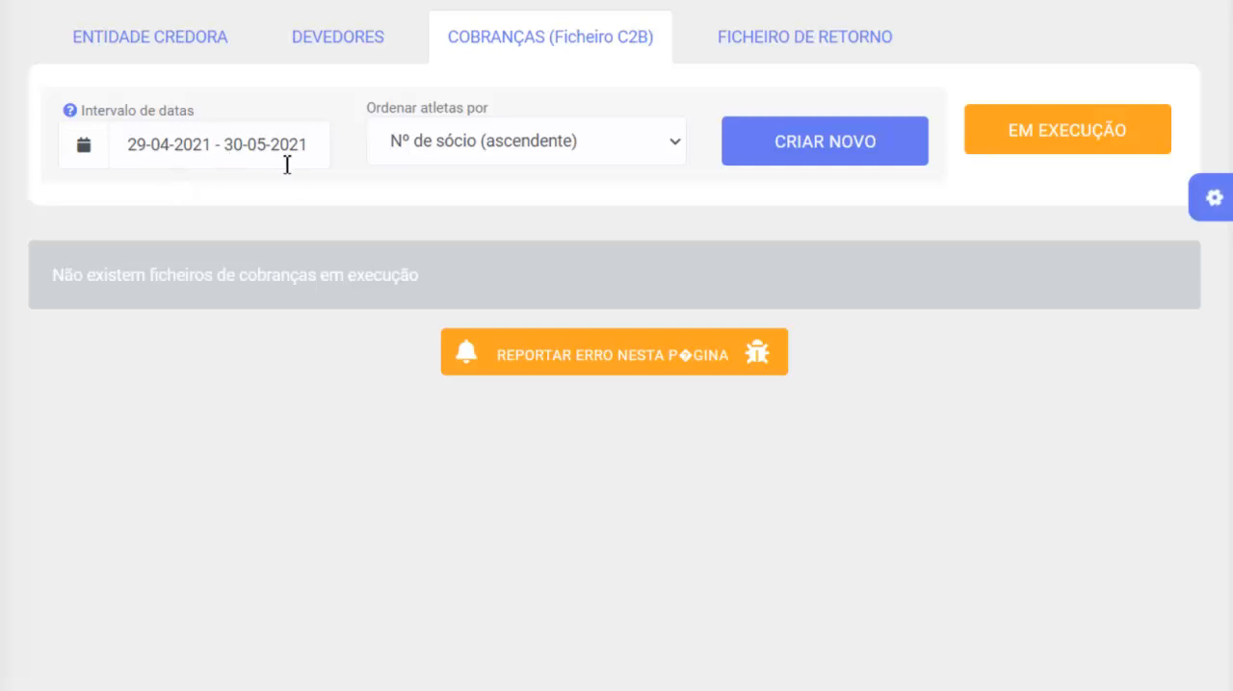
- Create a new collection for the chosen date range and mark every athlete's monthly fee (Mensalidade) for charging
click(838, 149)
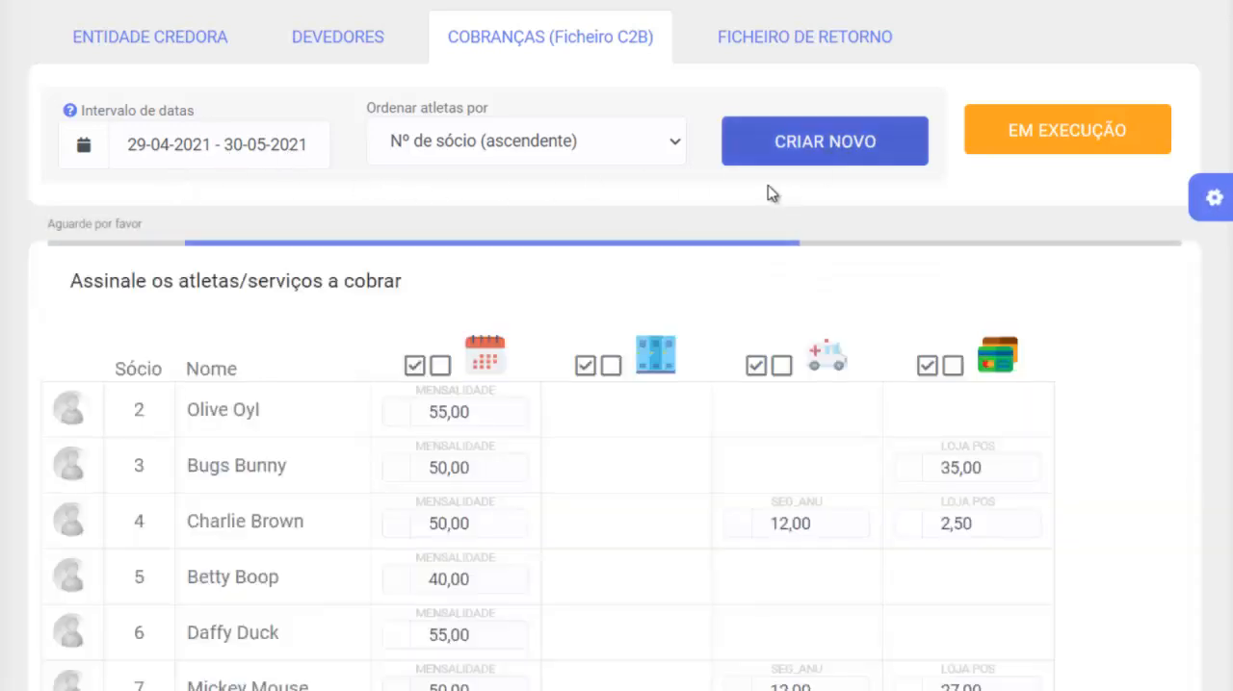
scroll(616, 217, down, 4)
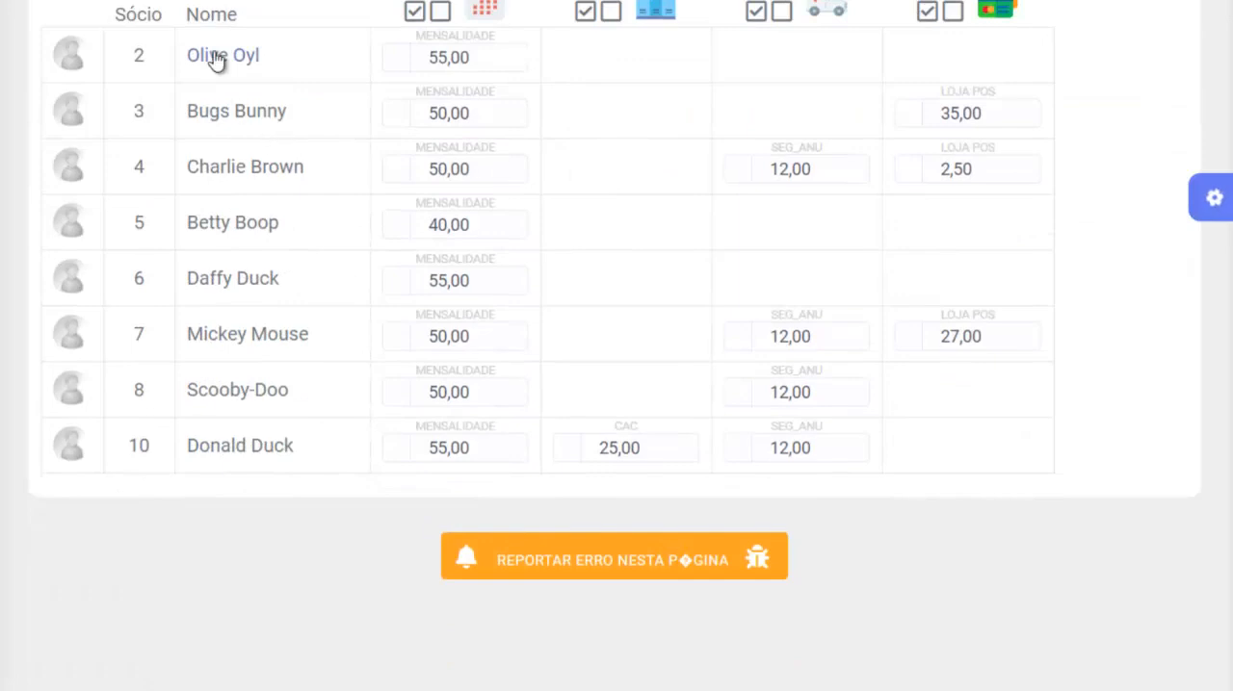
scroll(259, 226, up, 4)
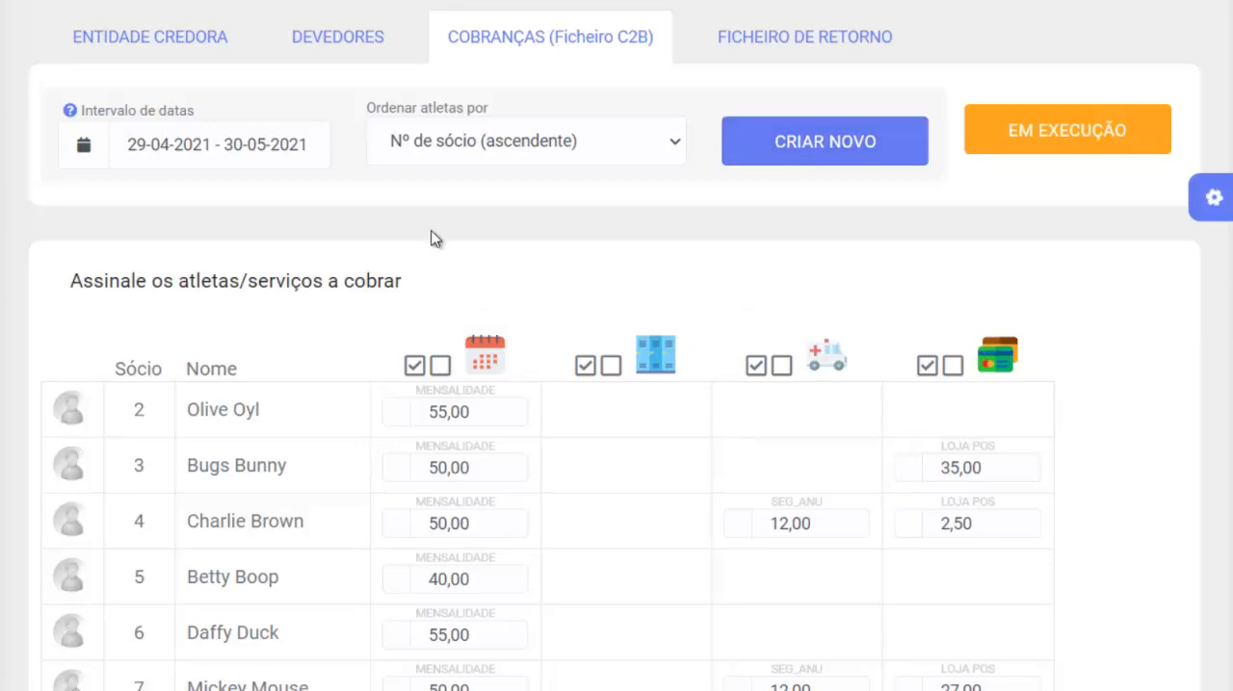
scroll(432, 228, down, 3)
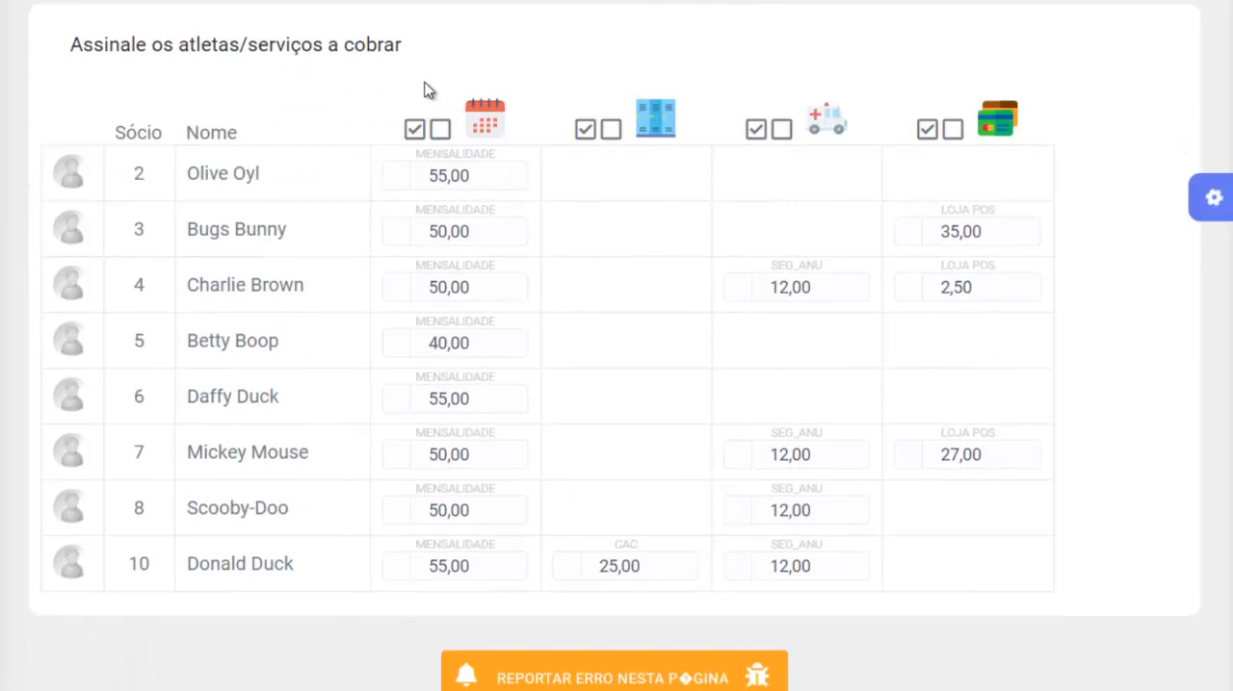
click(414, 140)
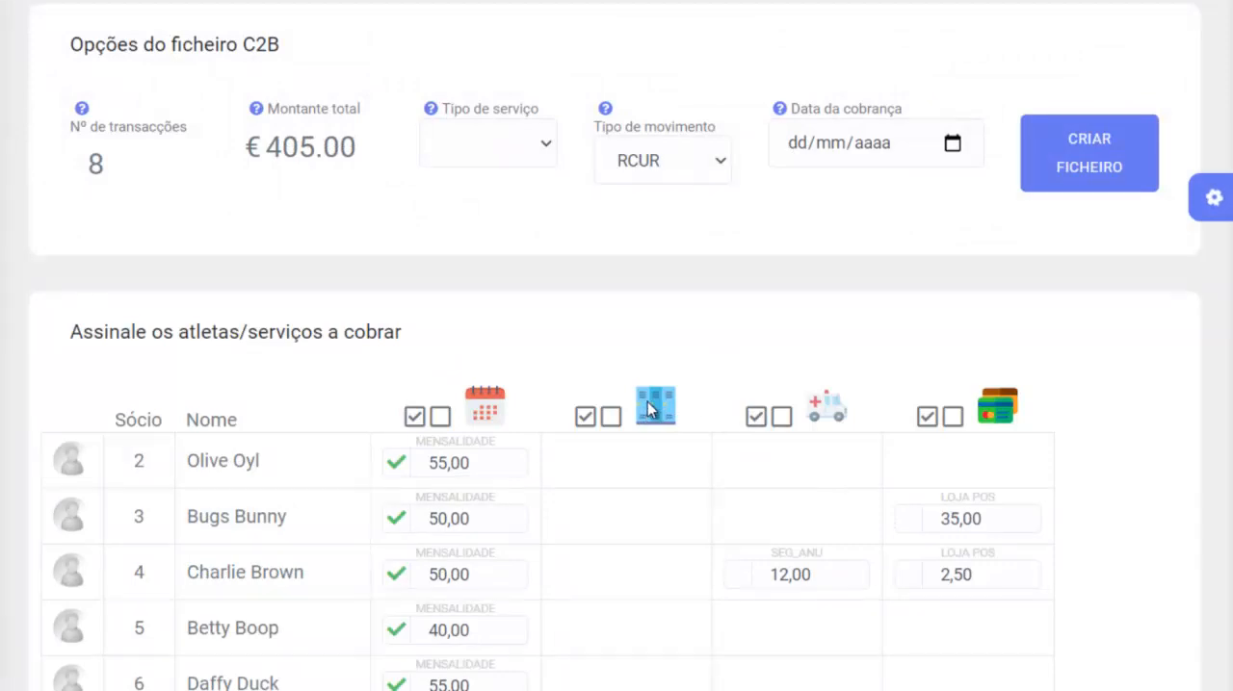
- Mark all locker charges (Cacifos) for inclusion in the collection
scroll(645, 404, down, 3)
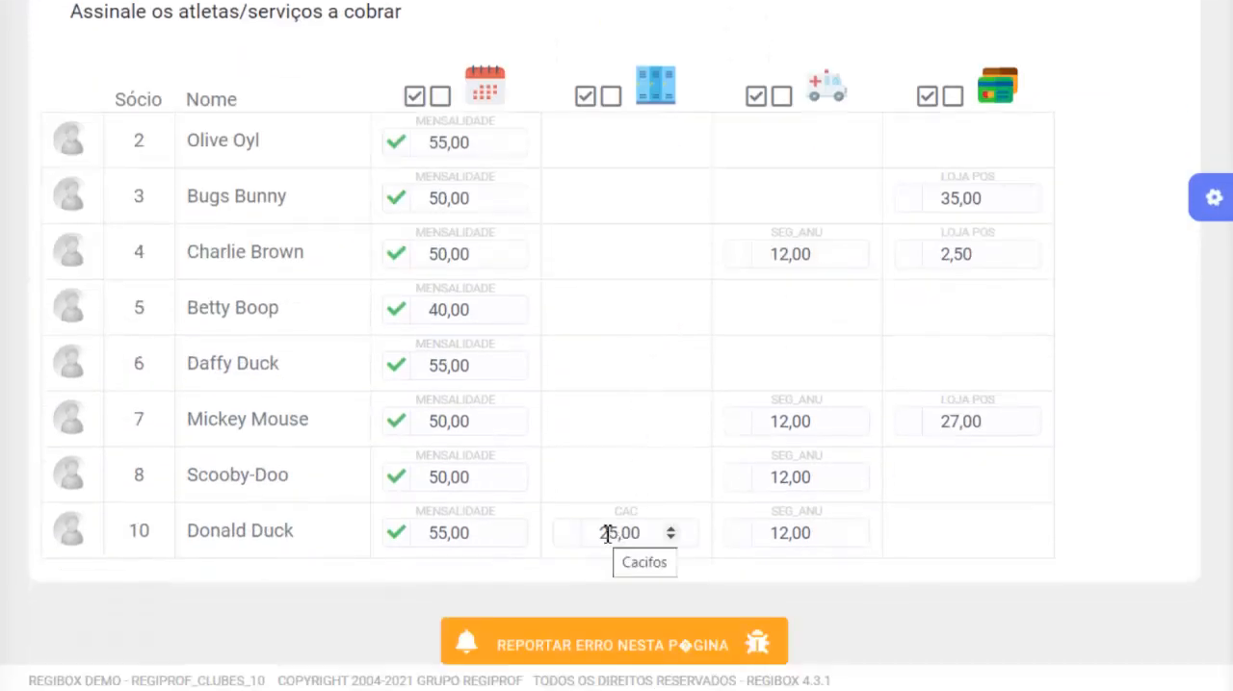
scroll(616, 536, up, 5)
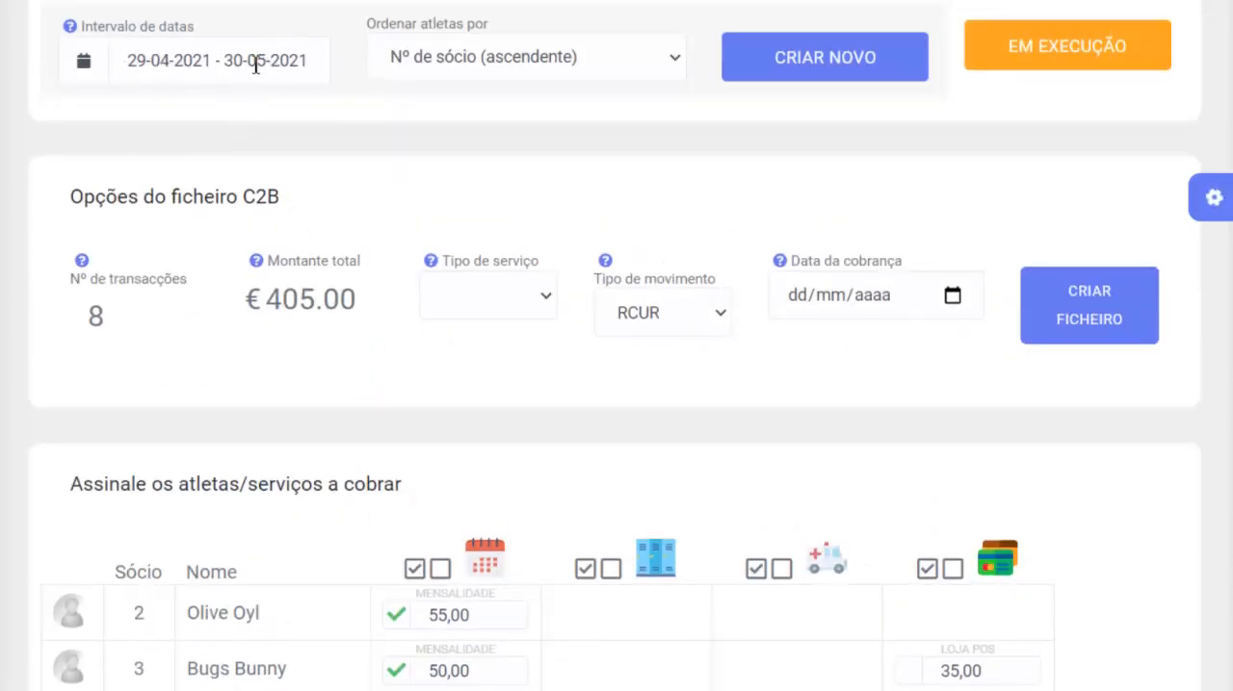
scroll(548, 334, down, 5)
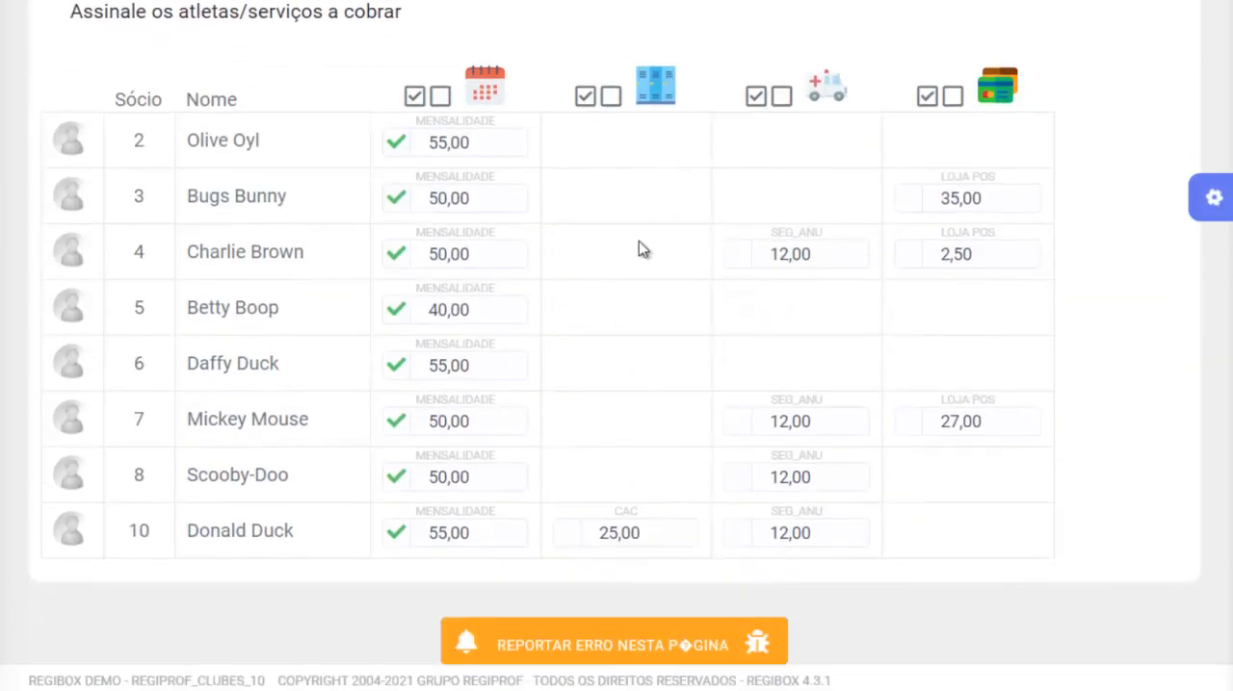
click(585, 96)
- Mark all annual insurance charges (SEG_ANU) for inclusion in the collection
scroll(635, 217, up, 1)
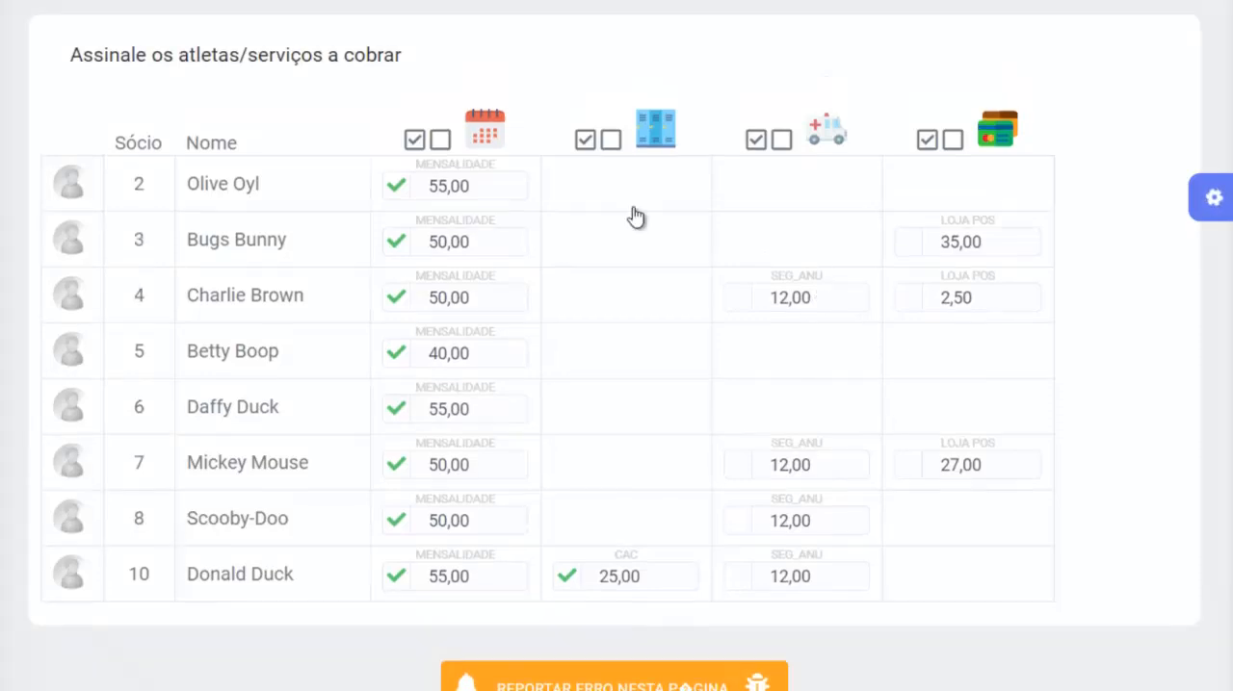
scroll(636, 216, up, 5)
scroll(934, 340, down, 1)
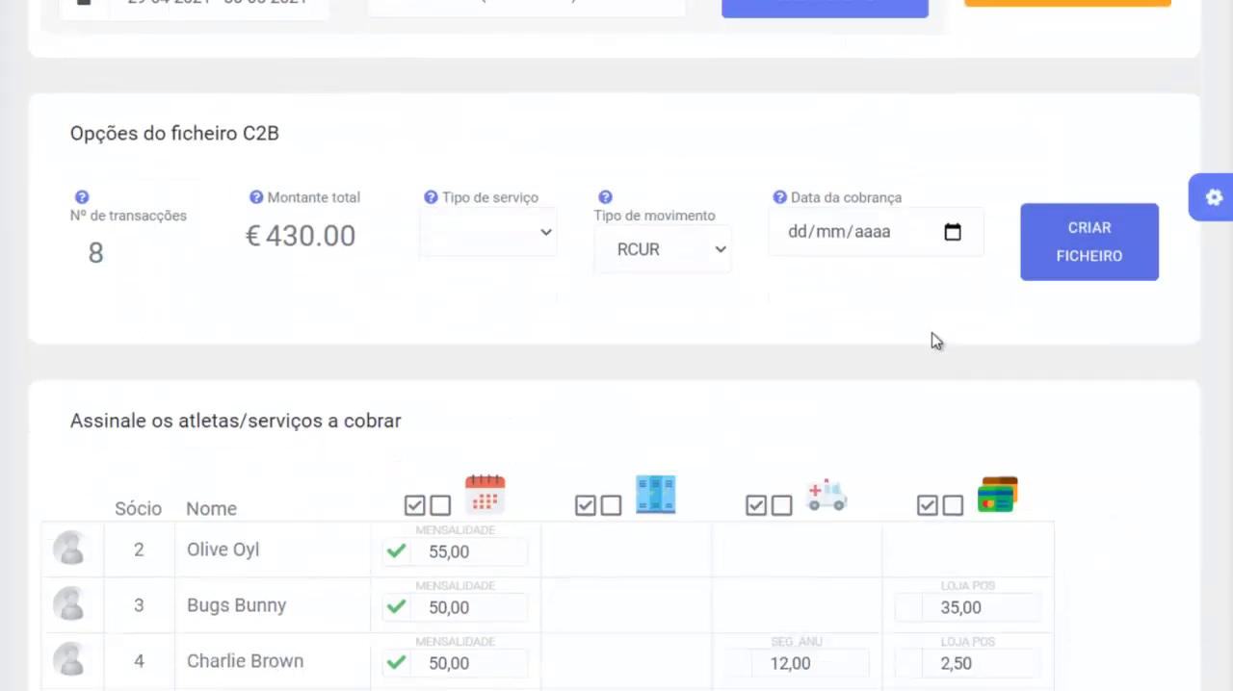
scroll(934, 340, down, 3)
click(756, 213)
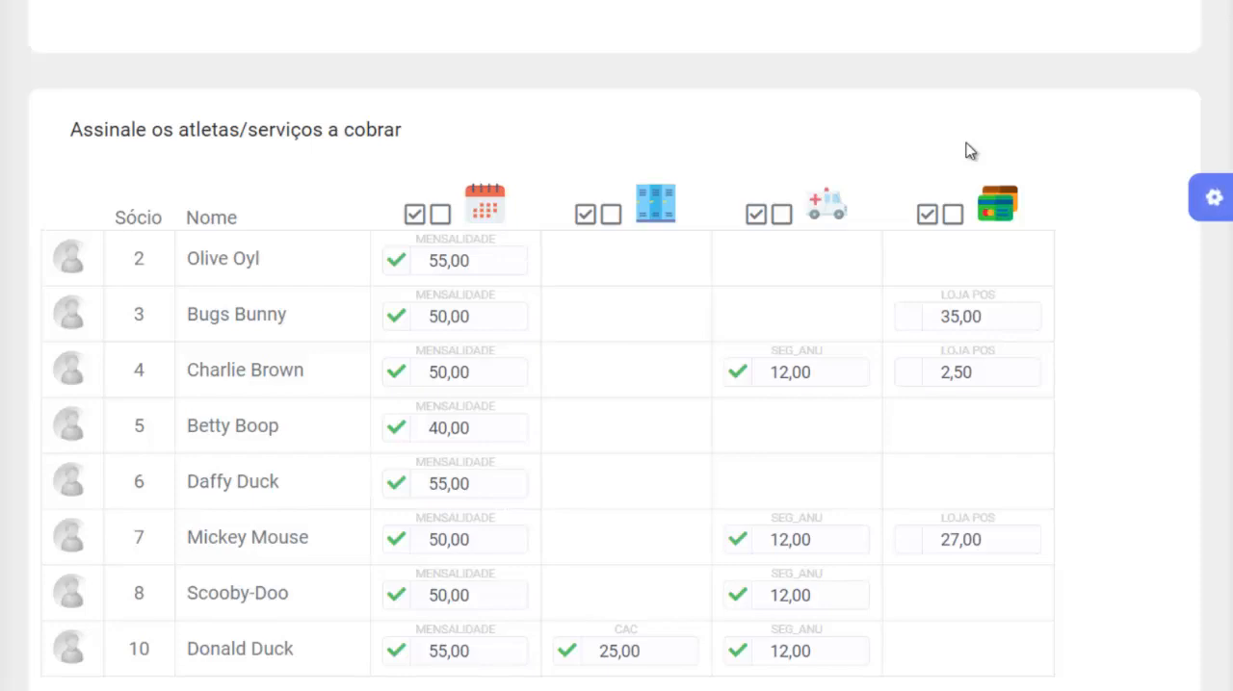
- Mark all Loja POS charges for inclusion in the collection
scroll(1123, 330, down, 1)
scroll(1092, 349, up, 1)
click(927, 220)
- Set the C2B file's service type to CORE and keep RCUR as its movement type
scroll(840, 281, up, 5)
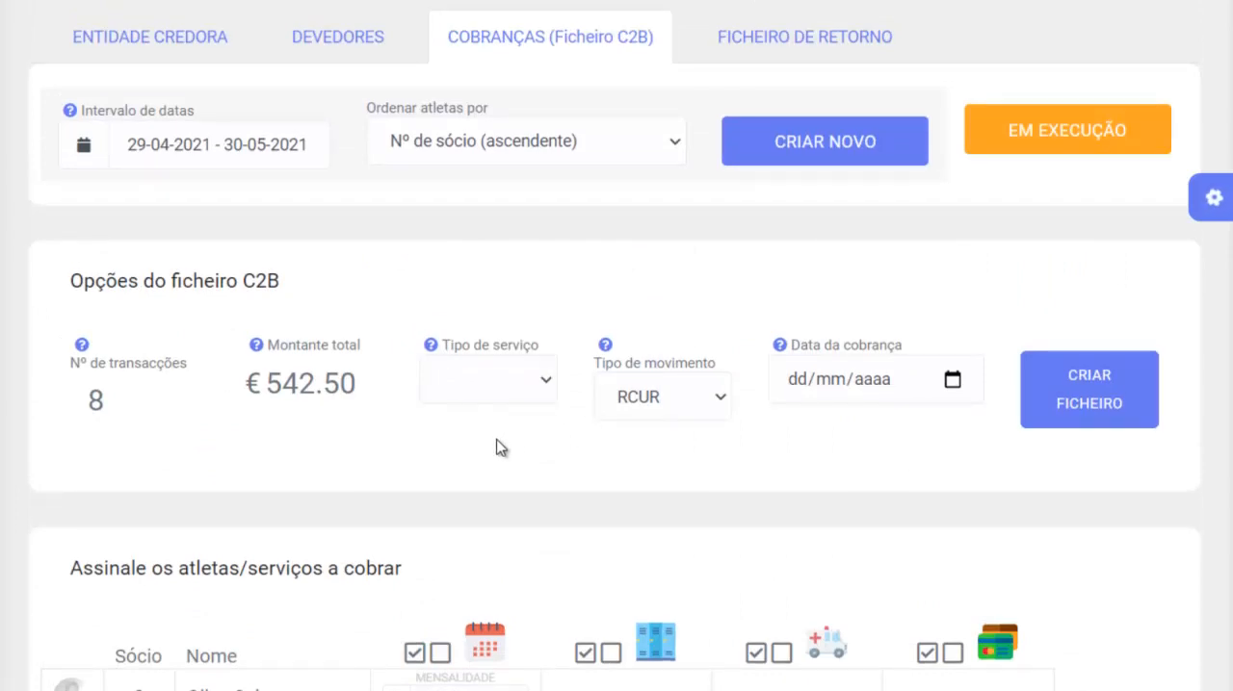
click(505, 386)
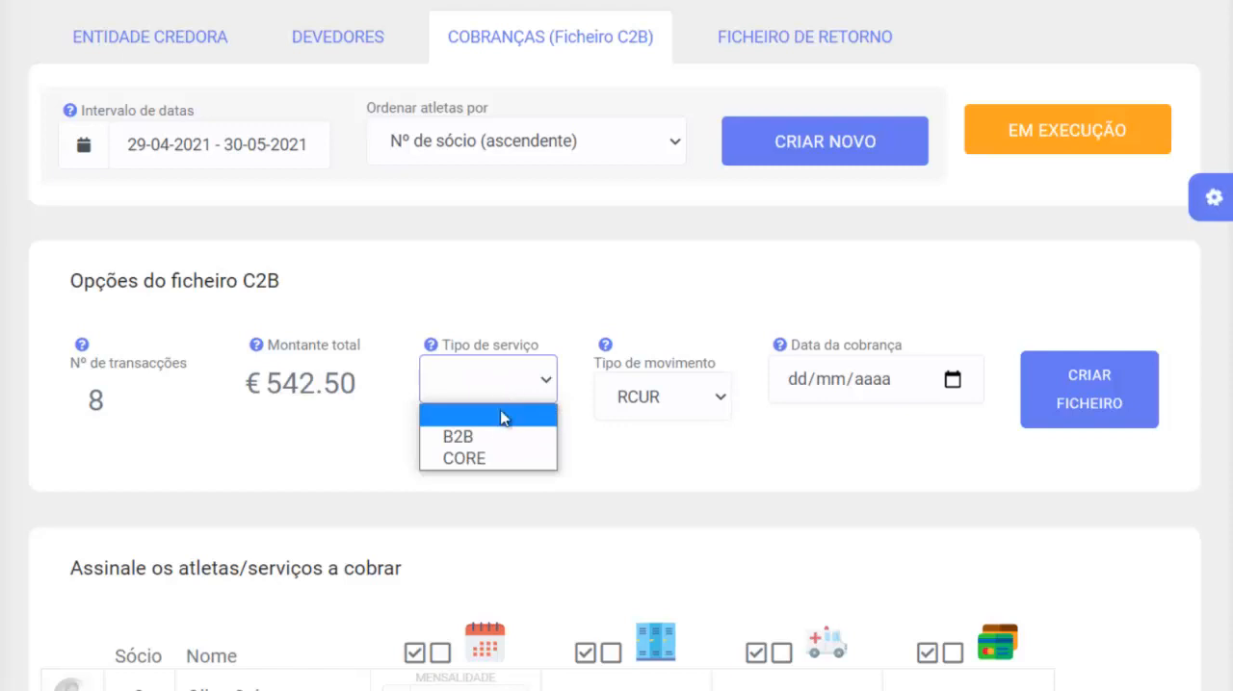
click(488, 460)
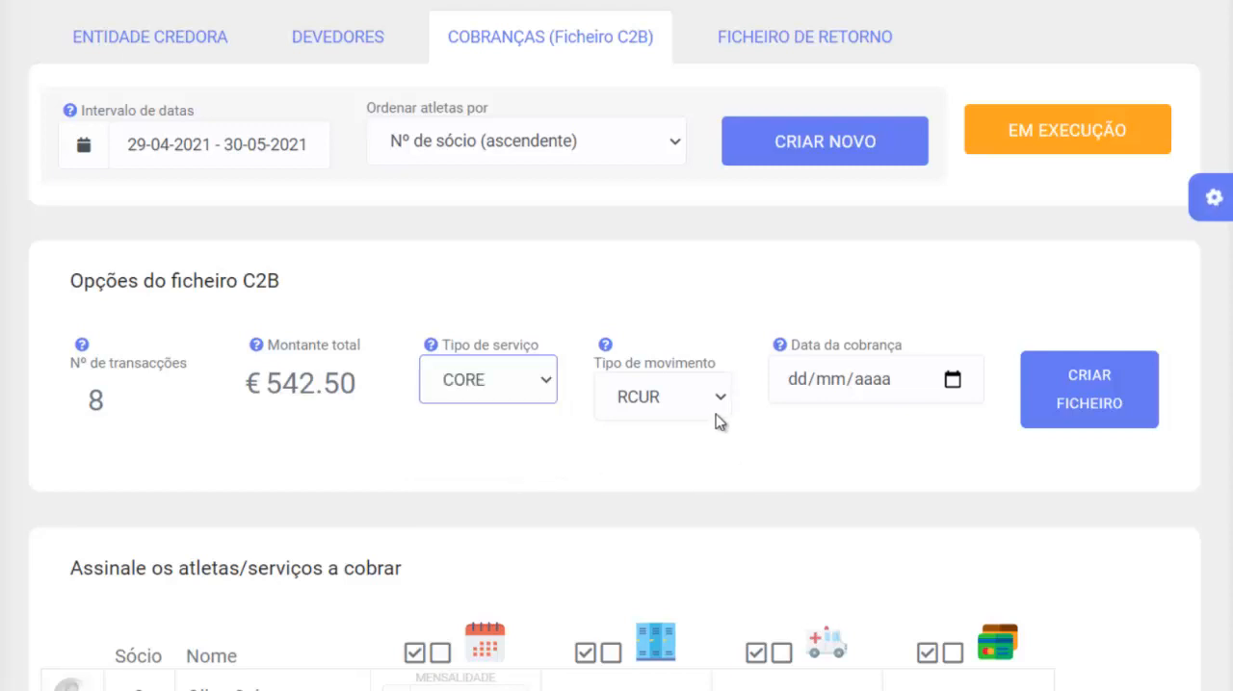
mouse_move(602, 345)
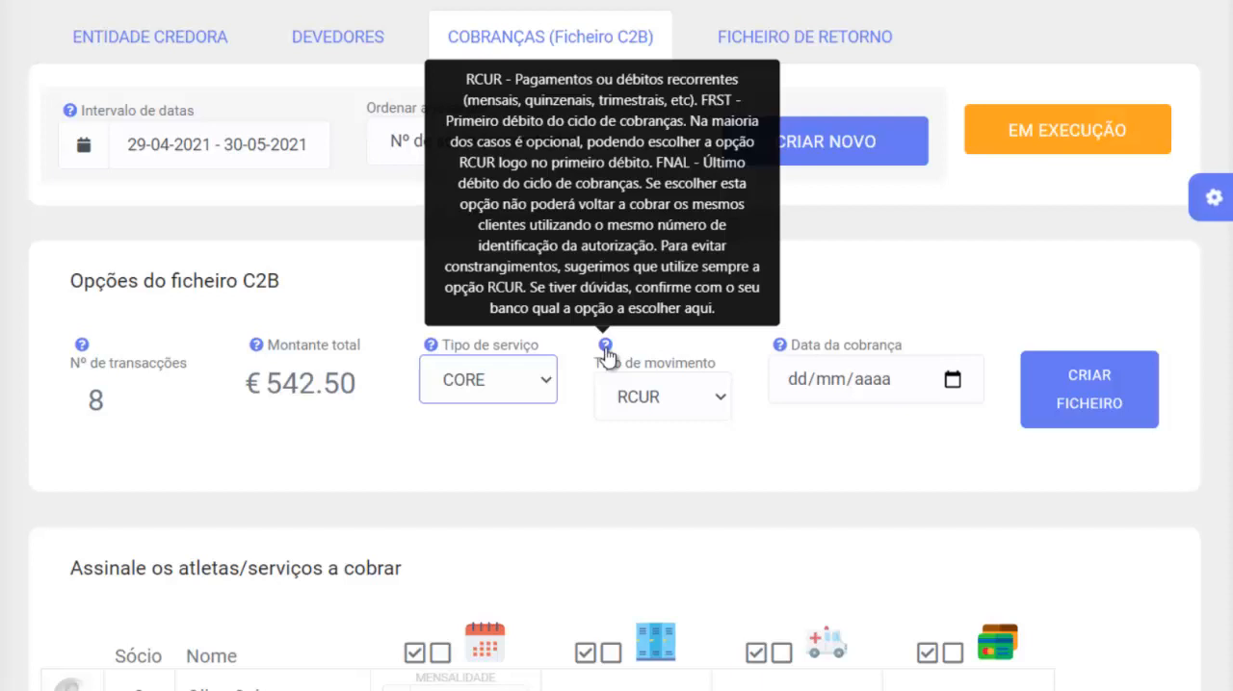
click(661, 398)
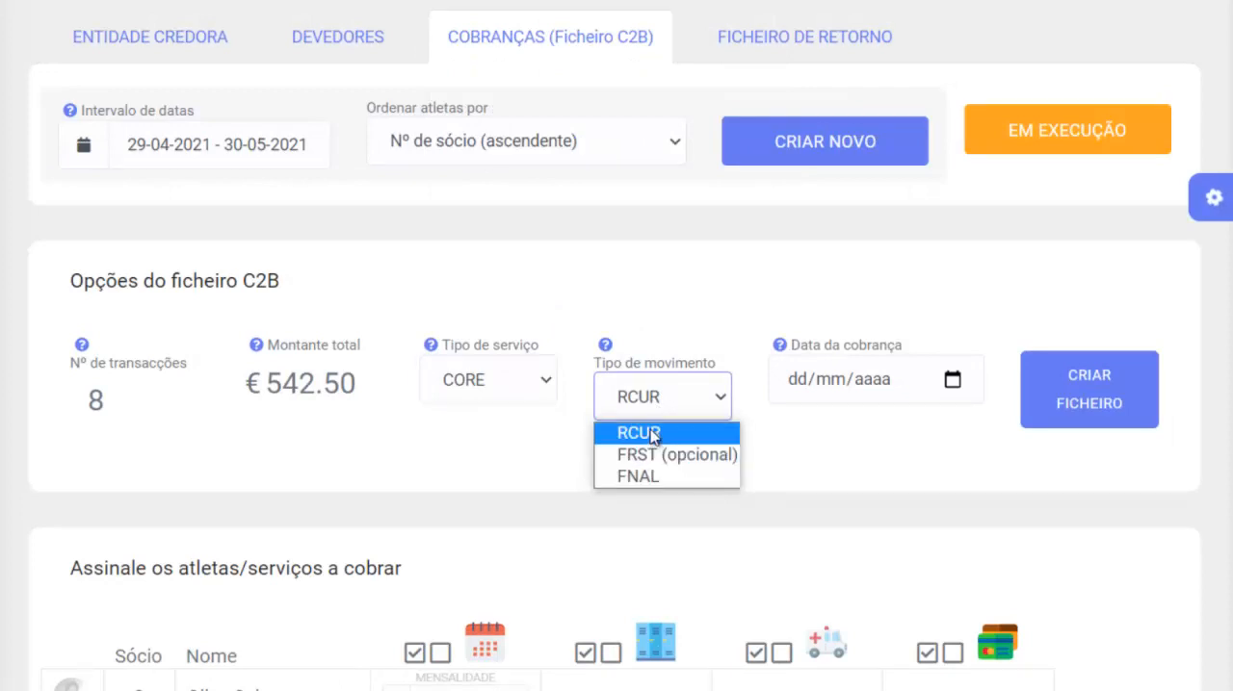
click(669, 343)
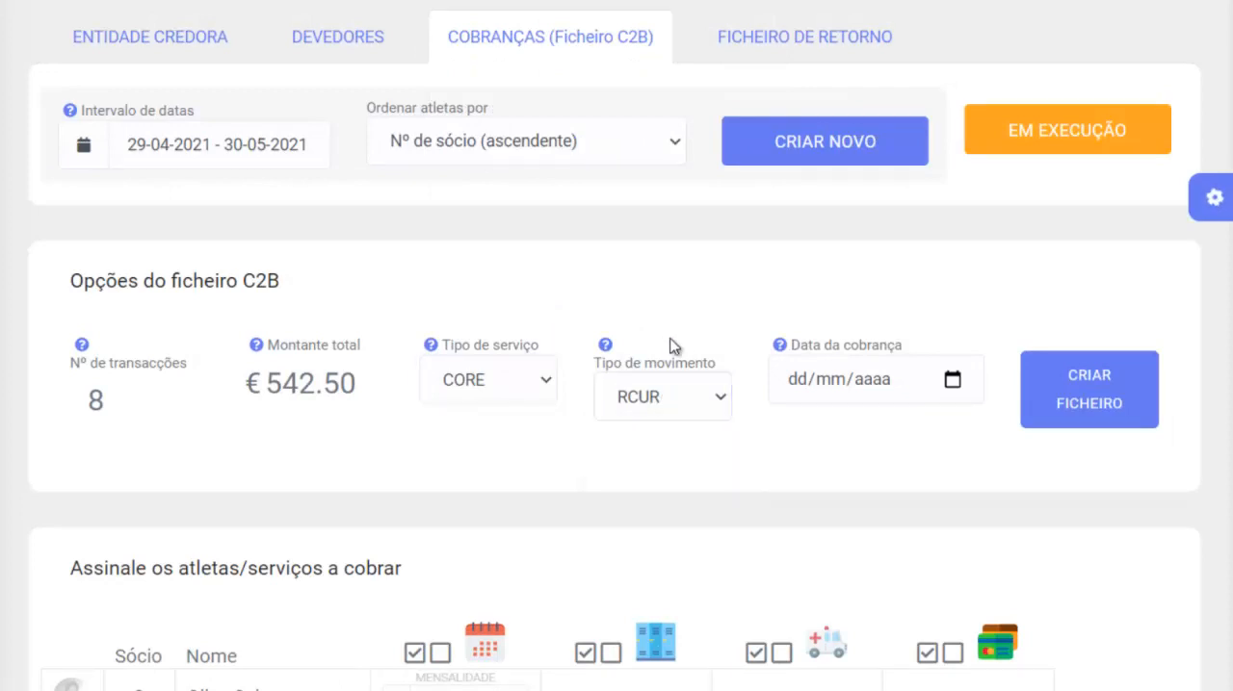
- Set the collection date to 17/05/2021 and create the C2B file
click(951, 381)
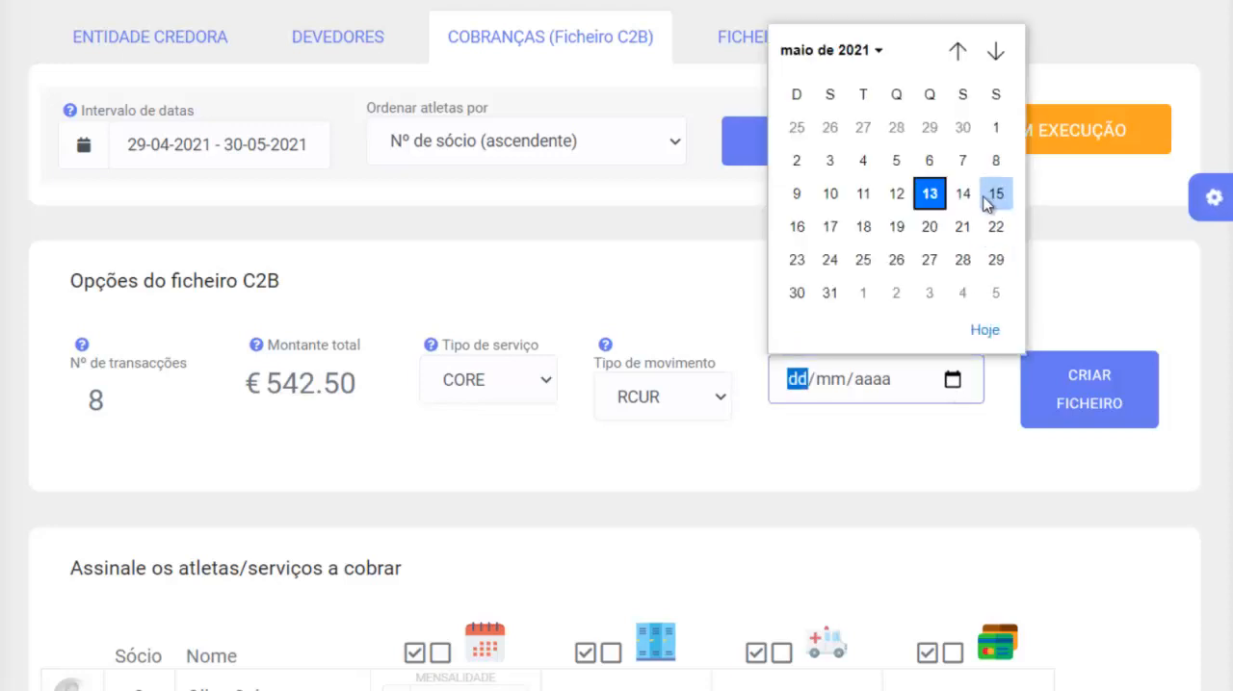
click(831, 232)
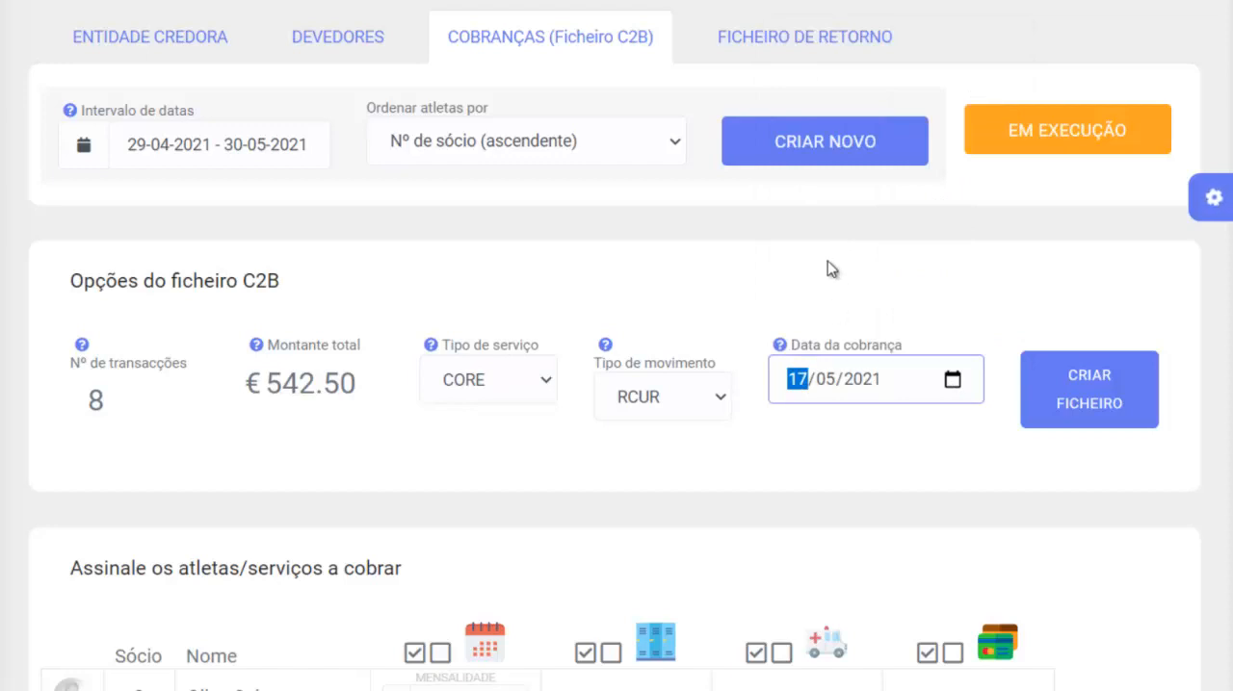
click(1094, 405)
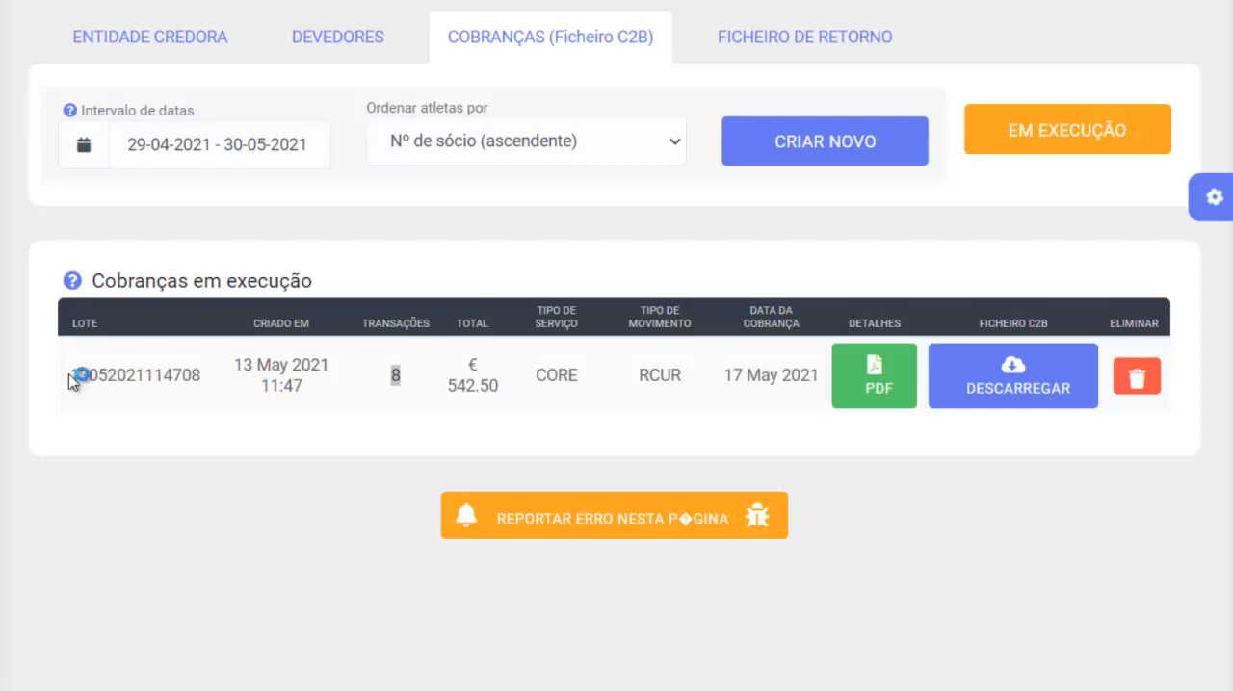
- Check the new batch's lot number and transaction count, and view the PDF with its charge details
drag(68, 375, 203, 372)
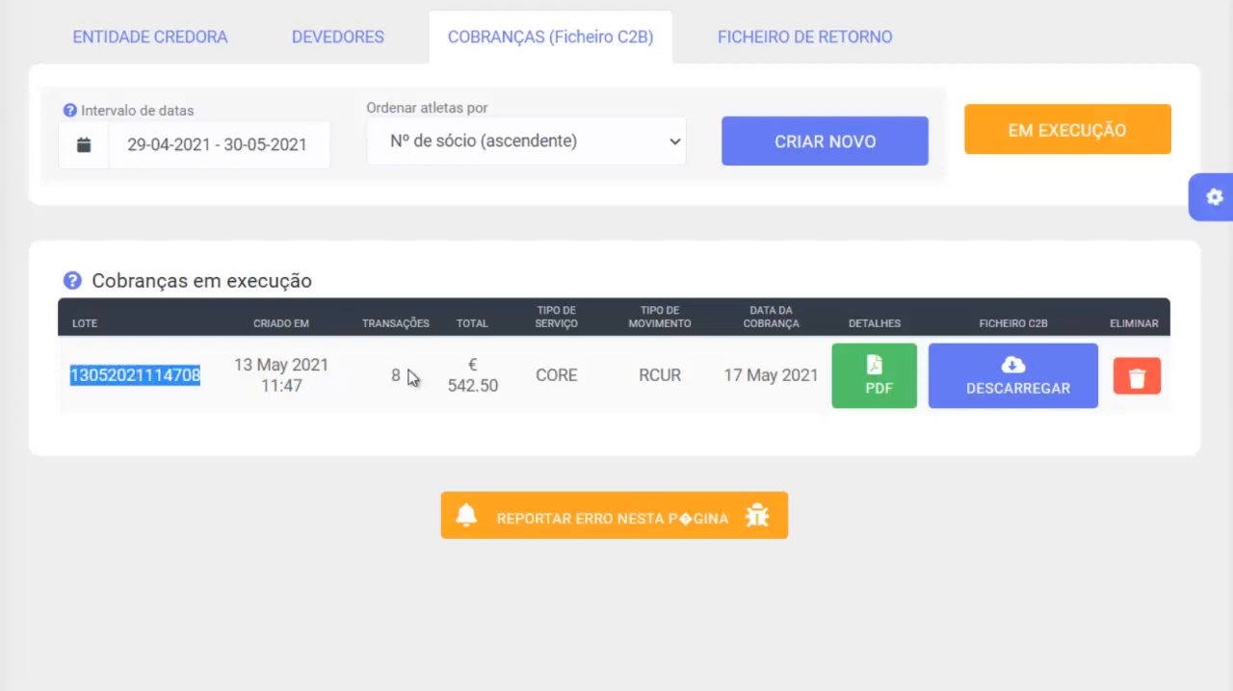
drag(406, 370, 377, 374)
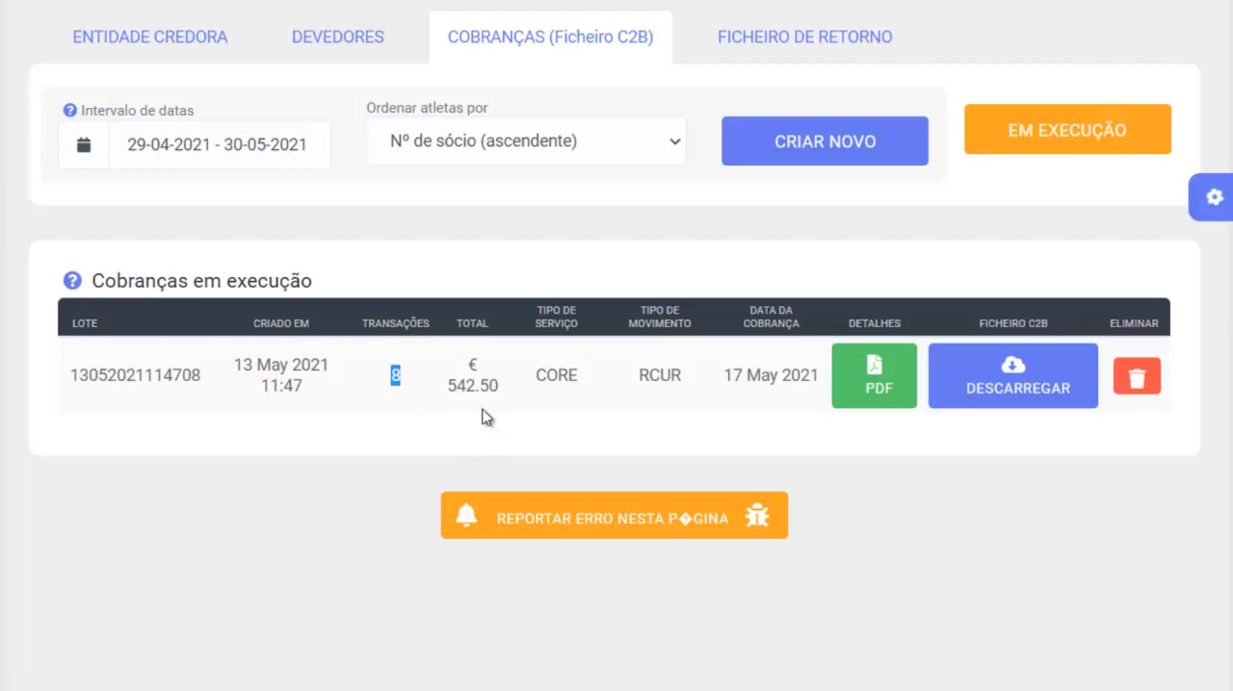
click(876, 381)
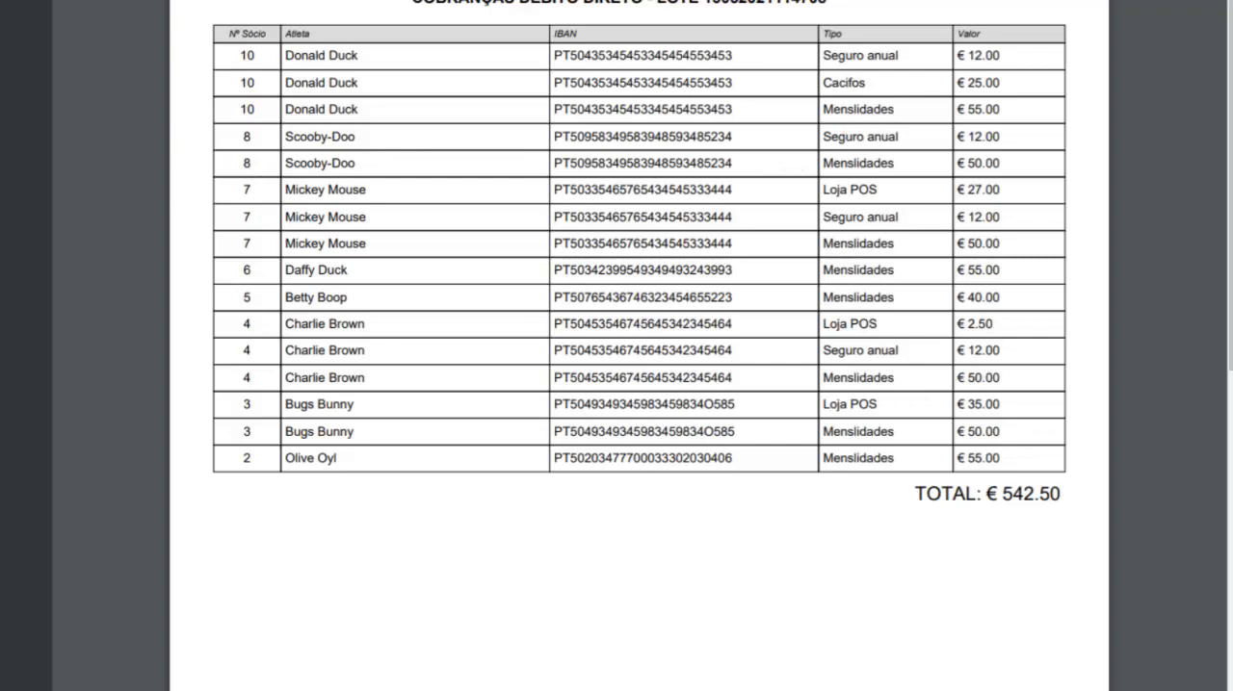
key(ctrl+w)
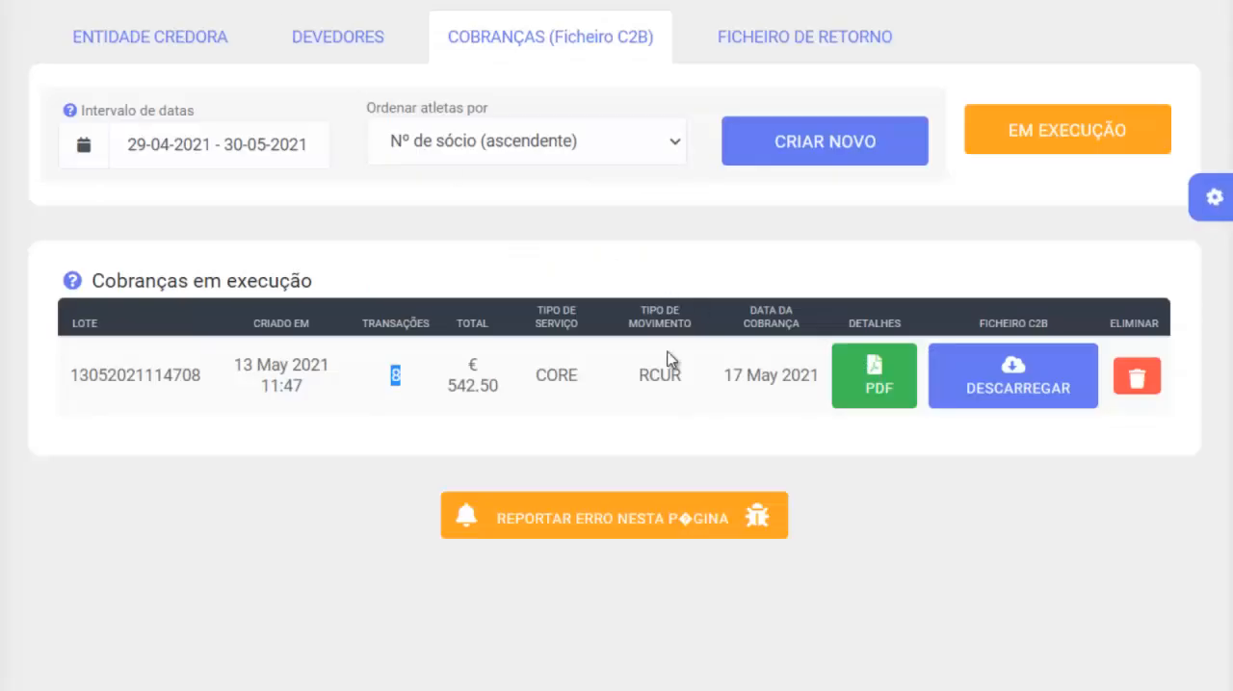
- Download the batch's C2B file and show the downloaded ZIP archive in its folder
click(1021, 397)
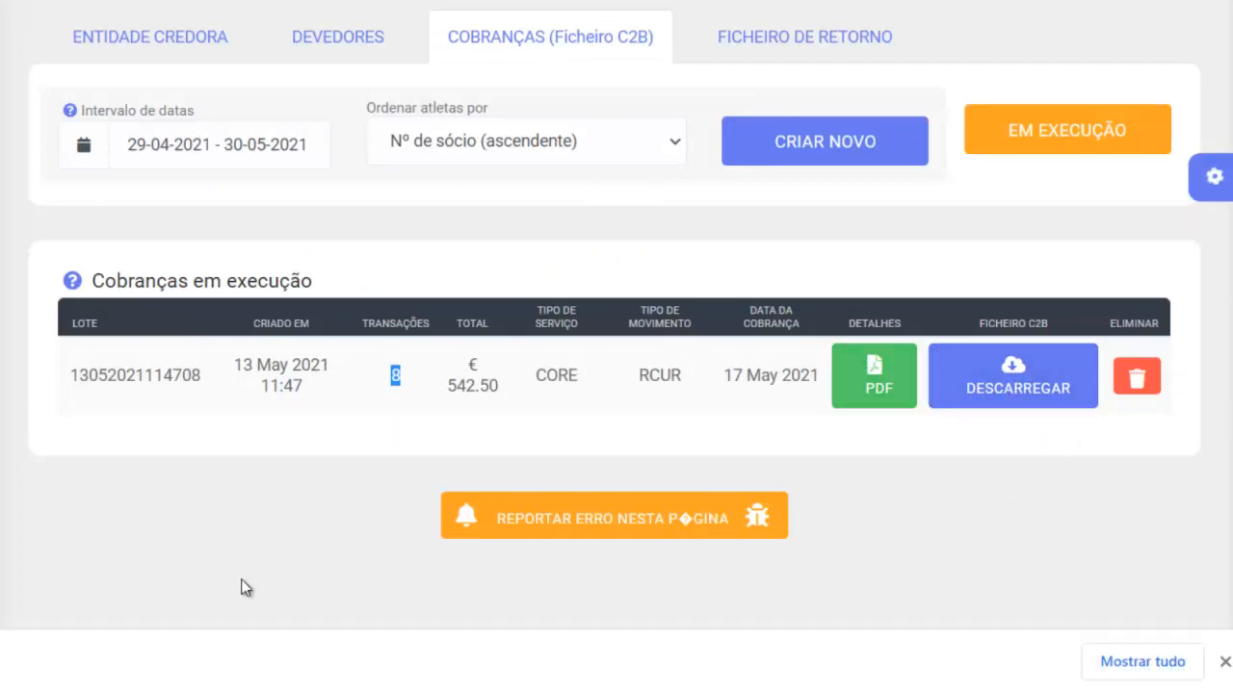
click(1, 662)
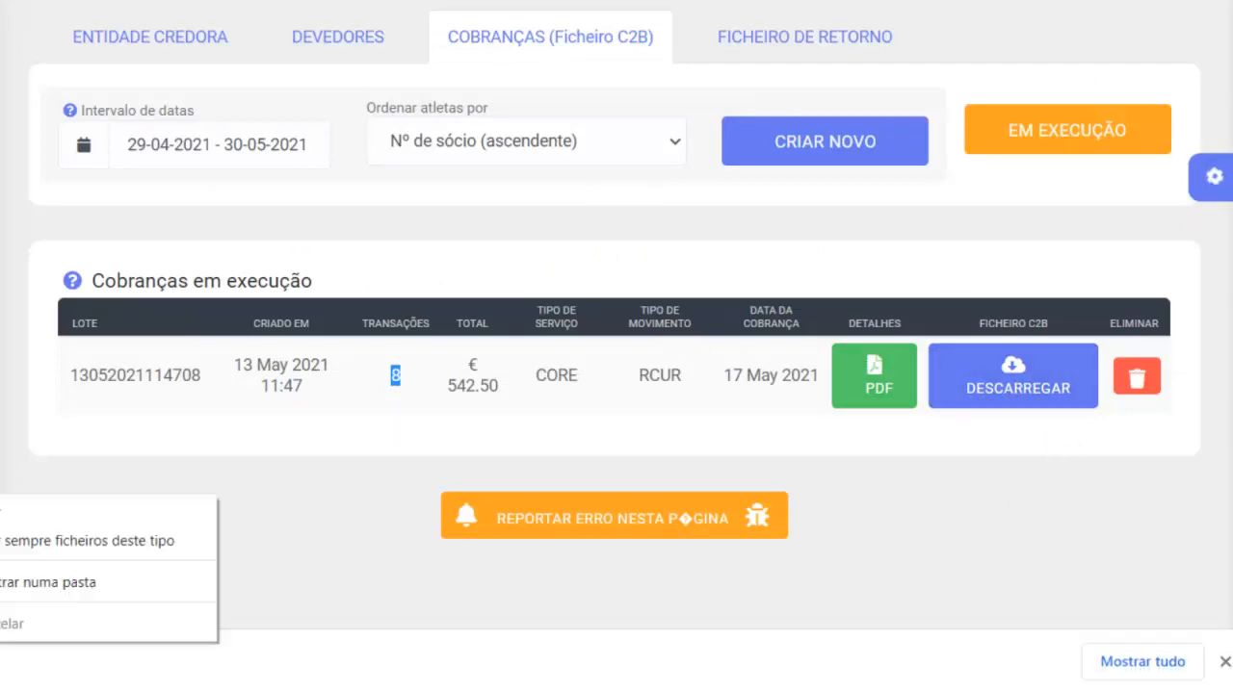
click(17, 592)
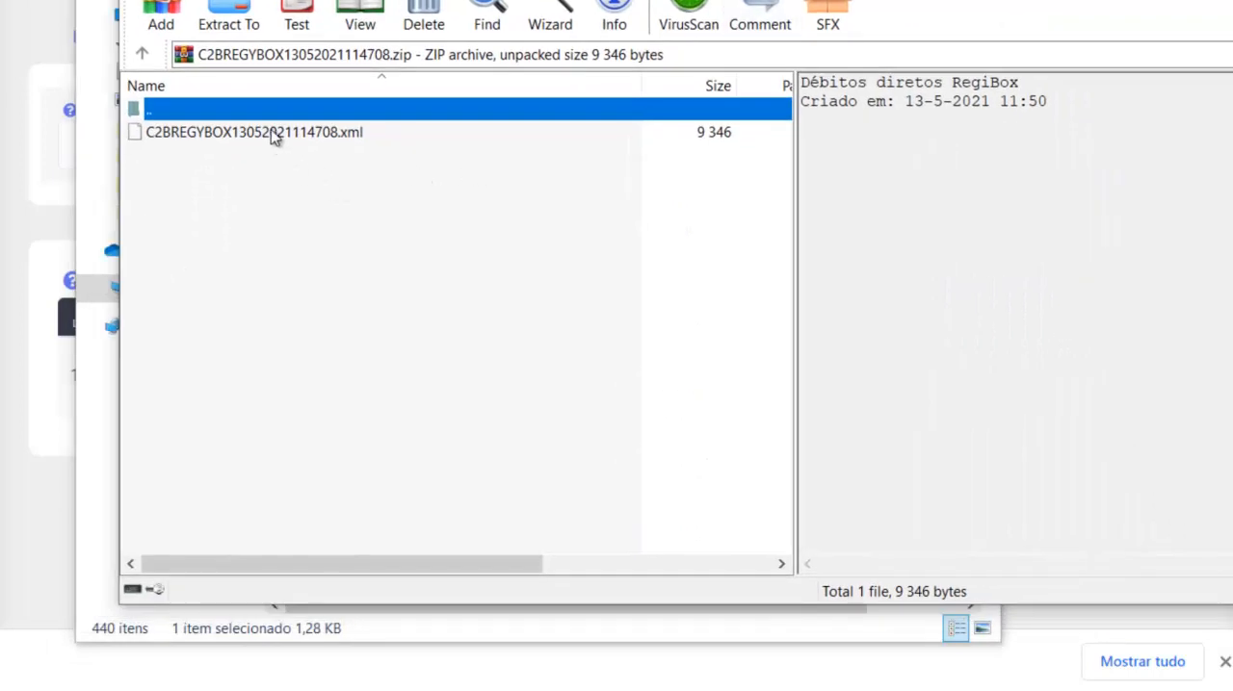
click(271, 133)
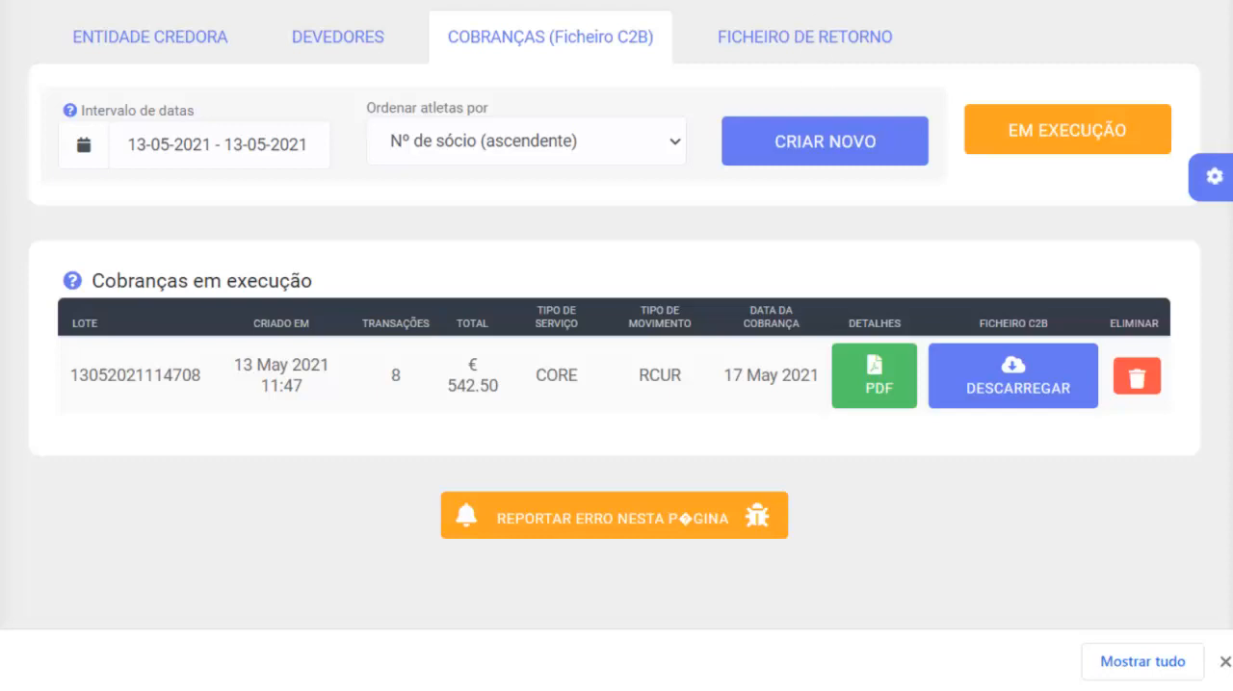
- Open the Ficheiro de Retorno section and upload the bank's XML return file
click(821, 41)
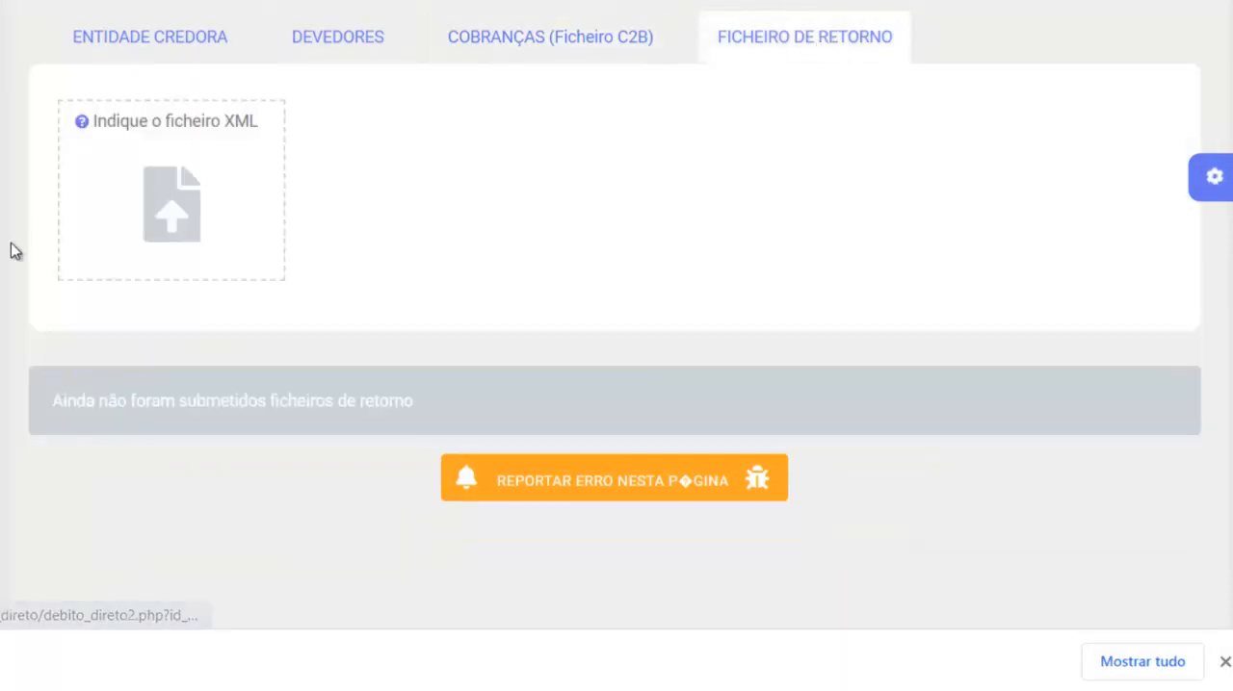
click(175, 225)
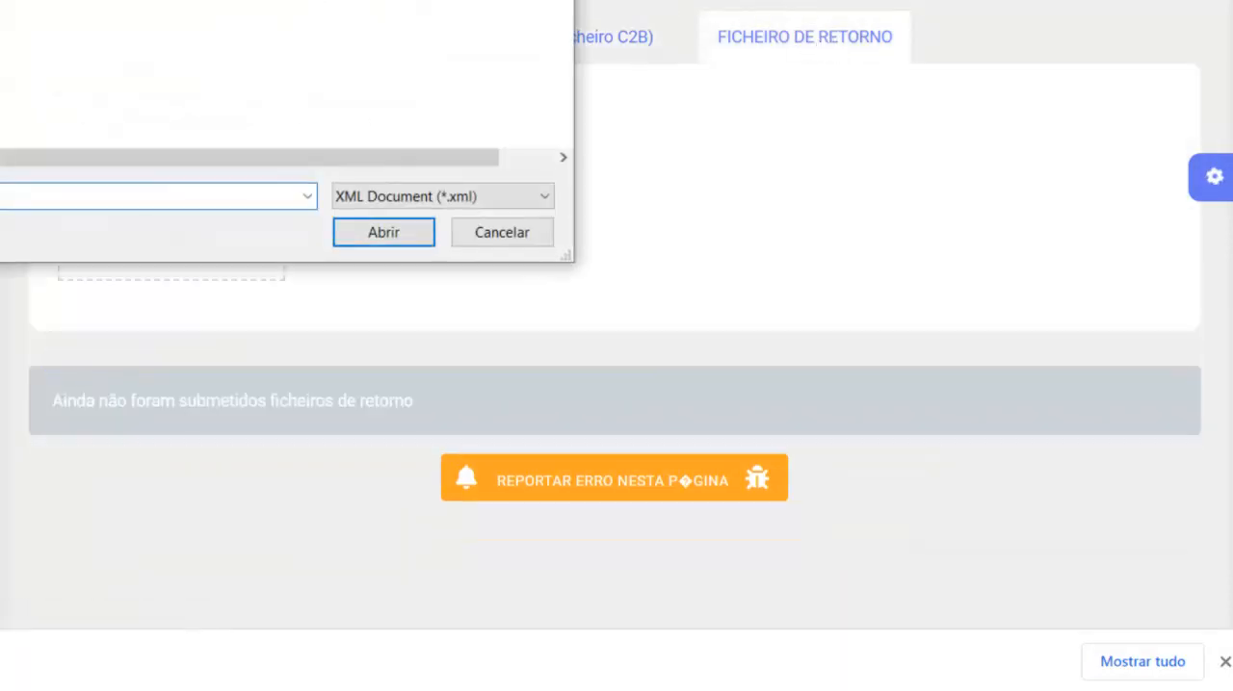
click(383, 233)
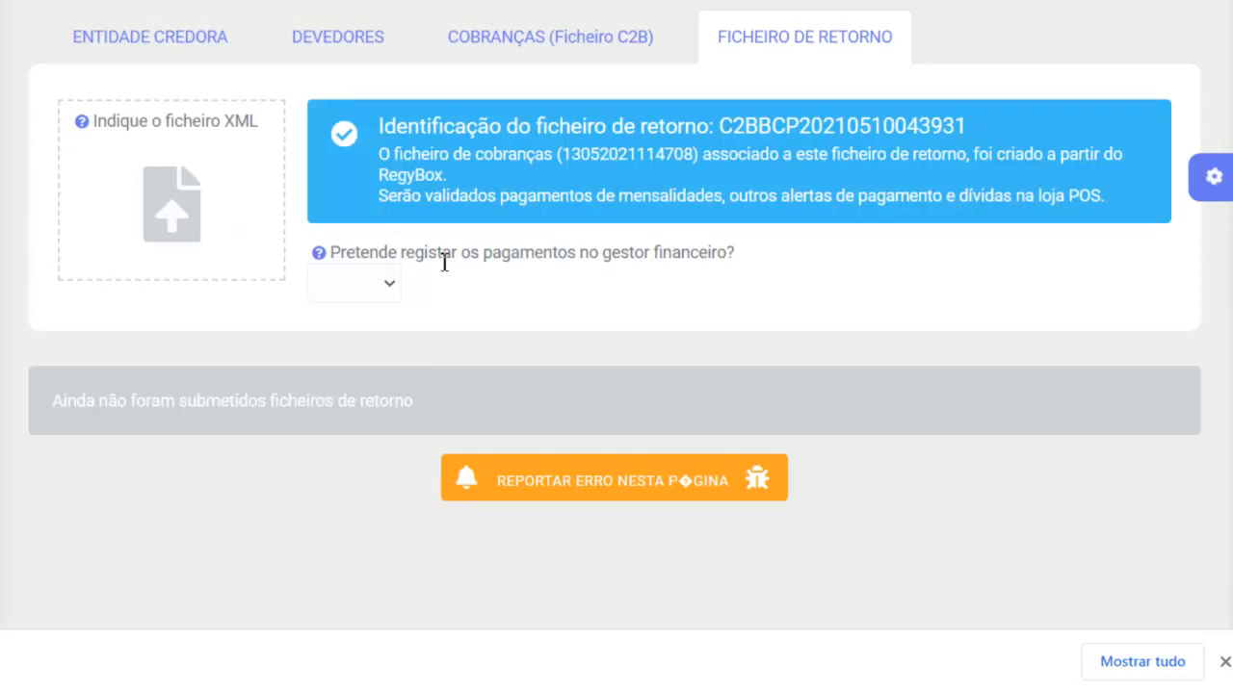
- Choose Sim for registering the payments in the financial manager and review the category and subcategory of each payment type
click(390, 287)
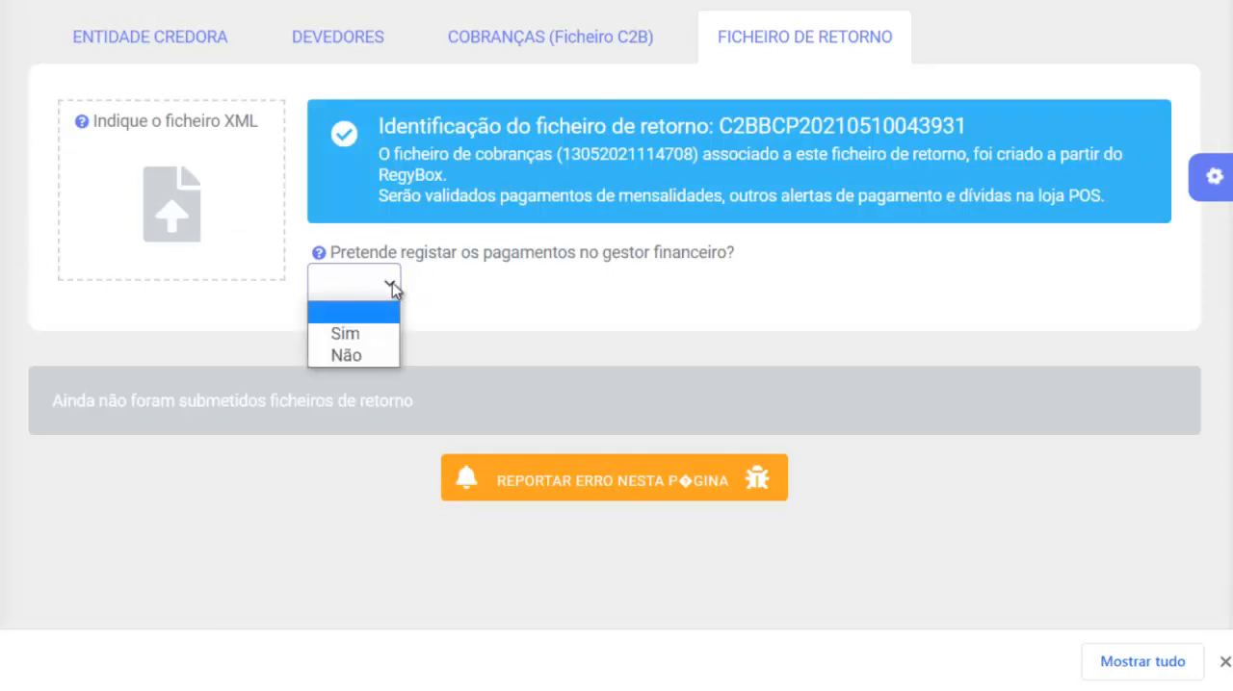
click(365, 337)
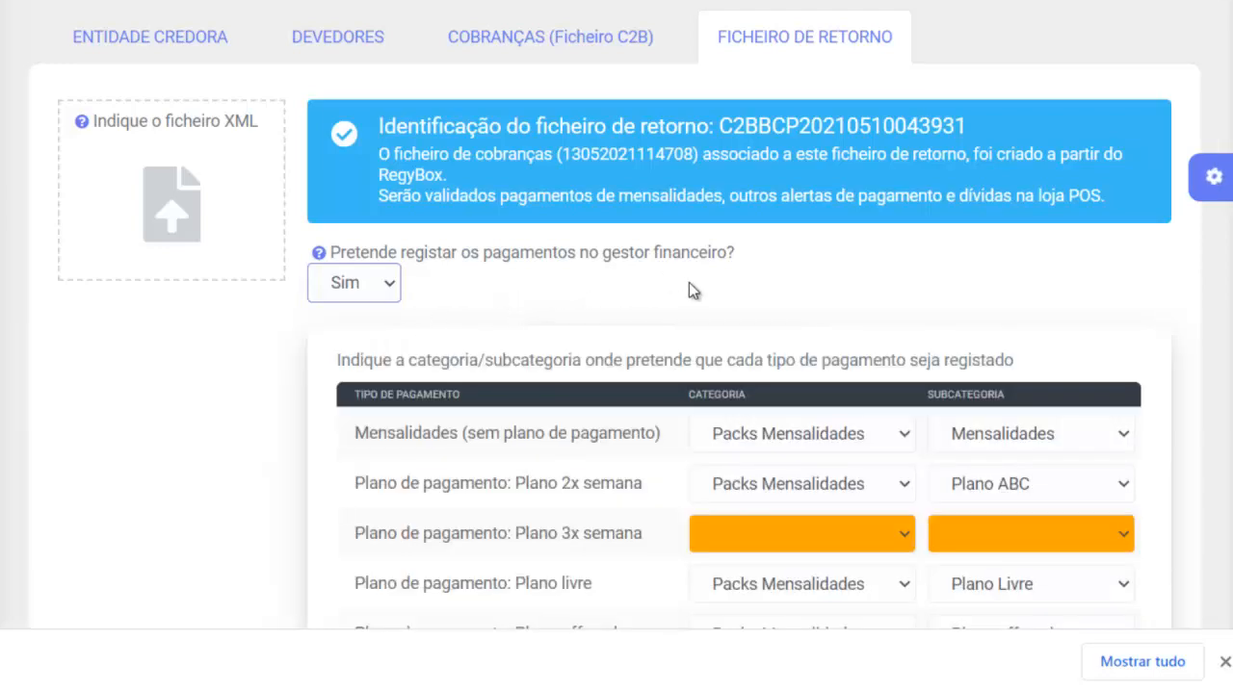
scroll(688, 282, down, 3)
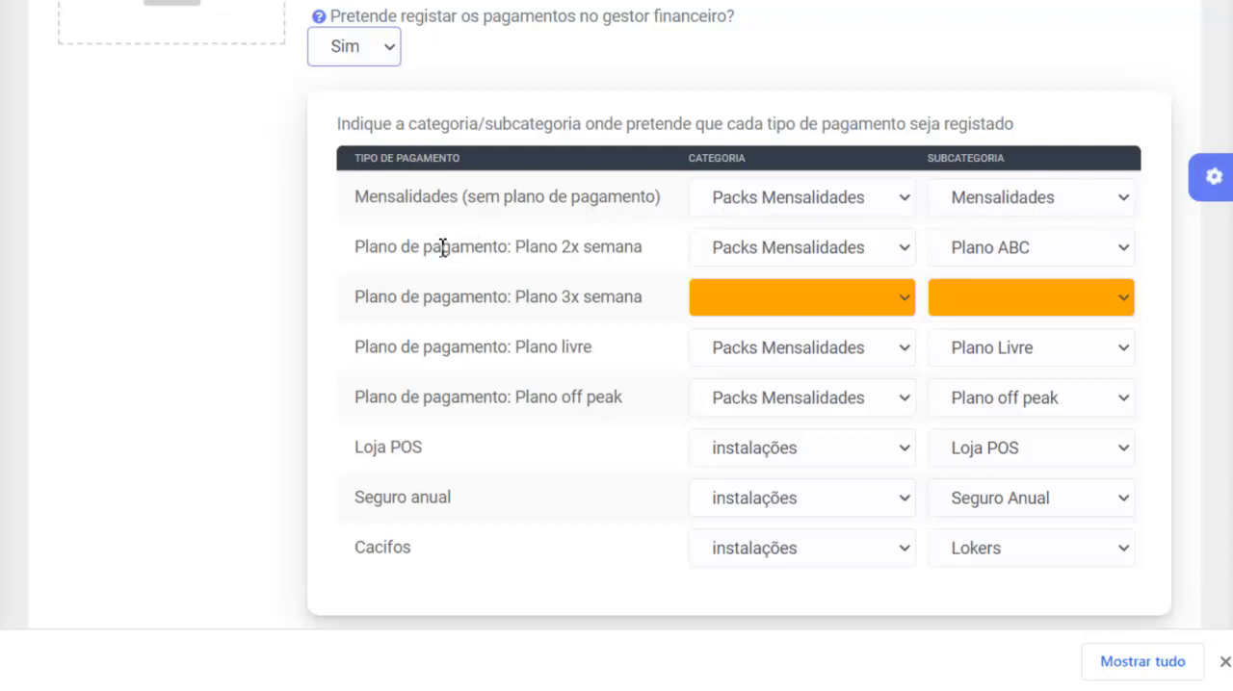
drag(442, 247, 569, 267)
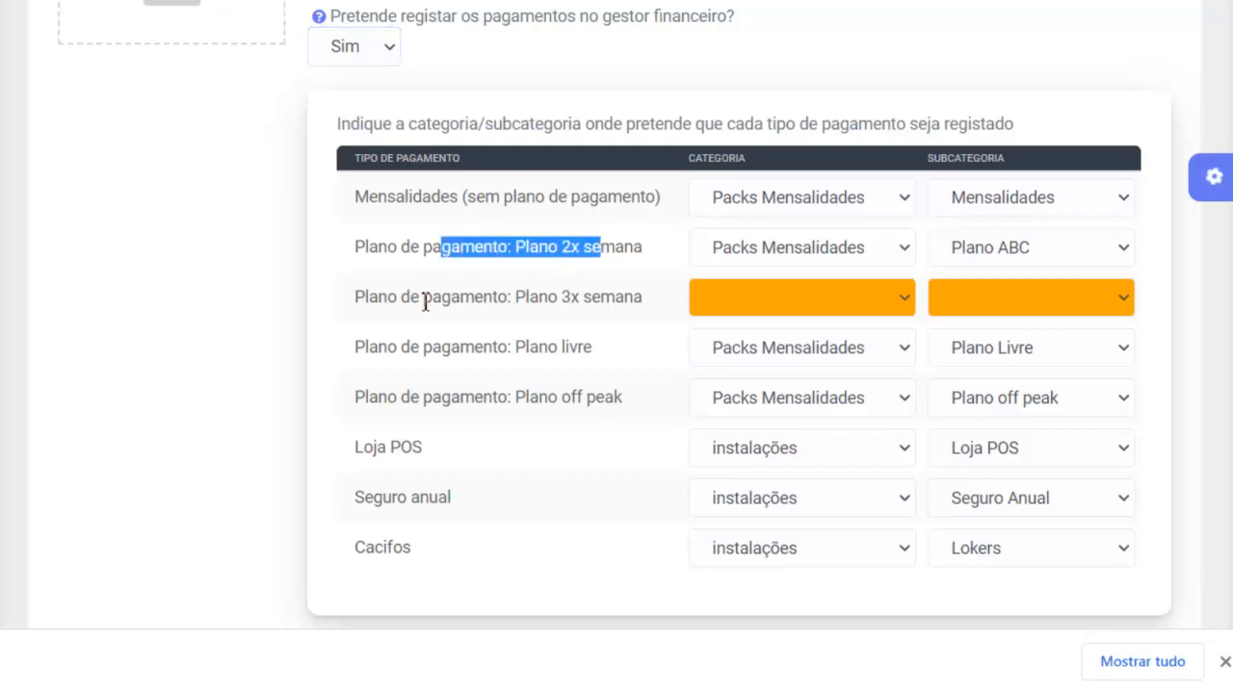
- Assign Plano 3x semana to the category Packs Mensalidades and subcategory 3x semana yoga, and expand the Gestão Financeira options
drag(423, 299, 645, 298)
drag(460, 347, 592, 349)
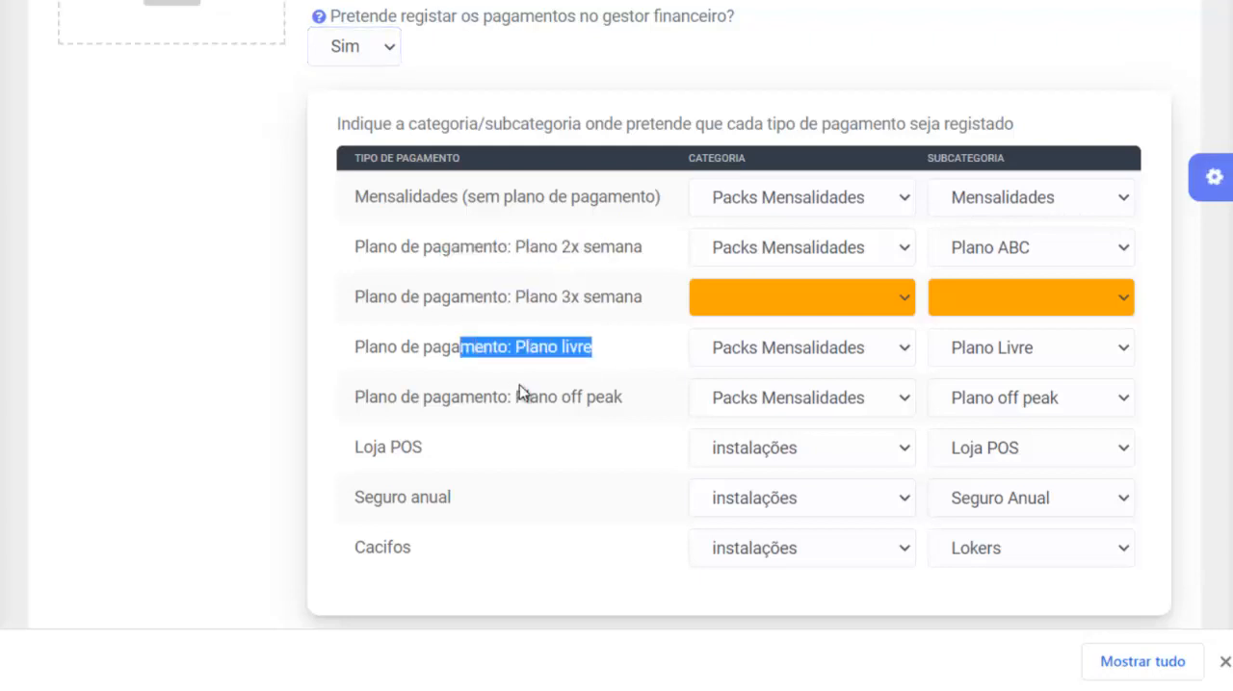
click(771, 294)
click(771, 370)
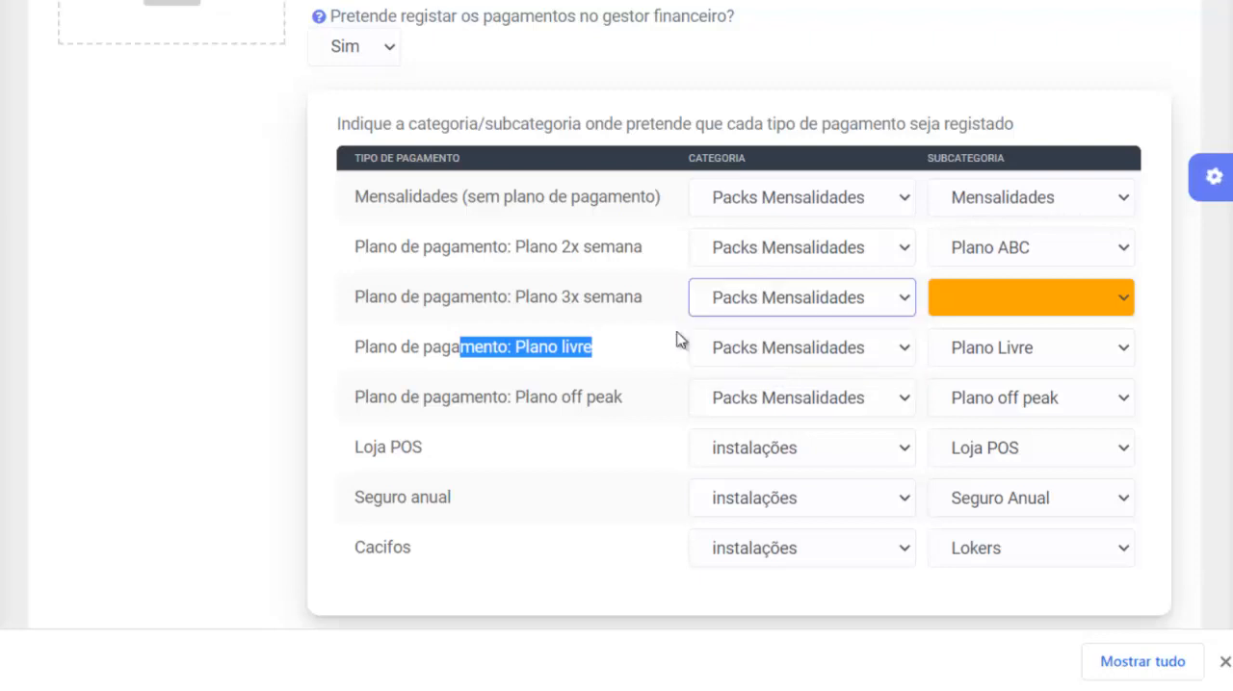
click(942, 298)
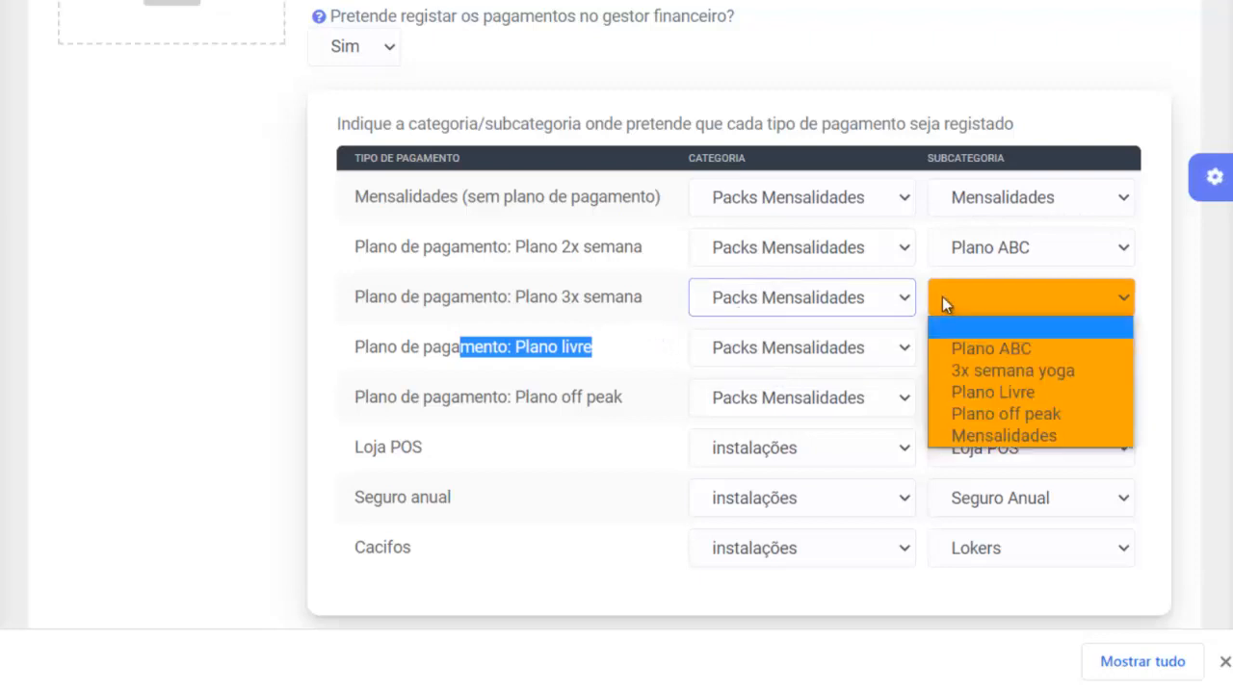
click(995, 369)
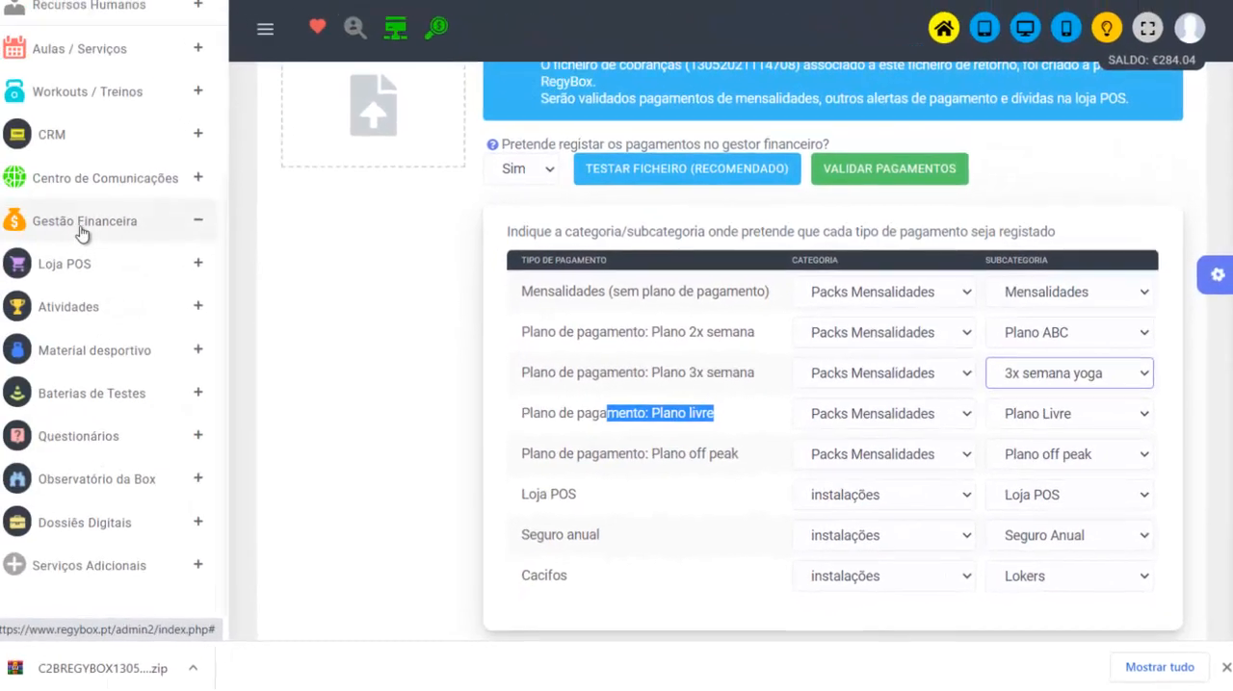
click(93, 228)
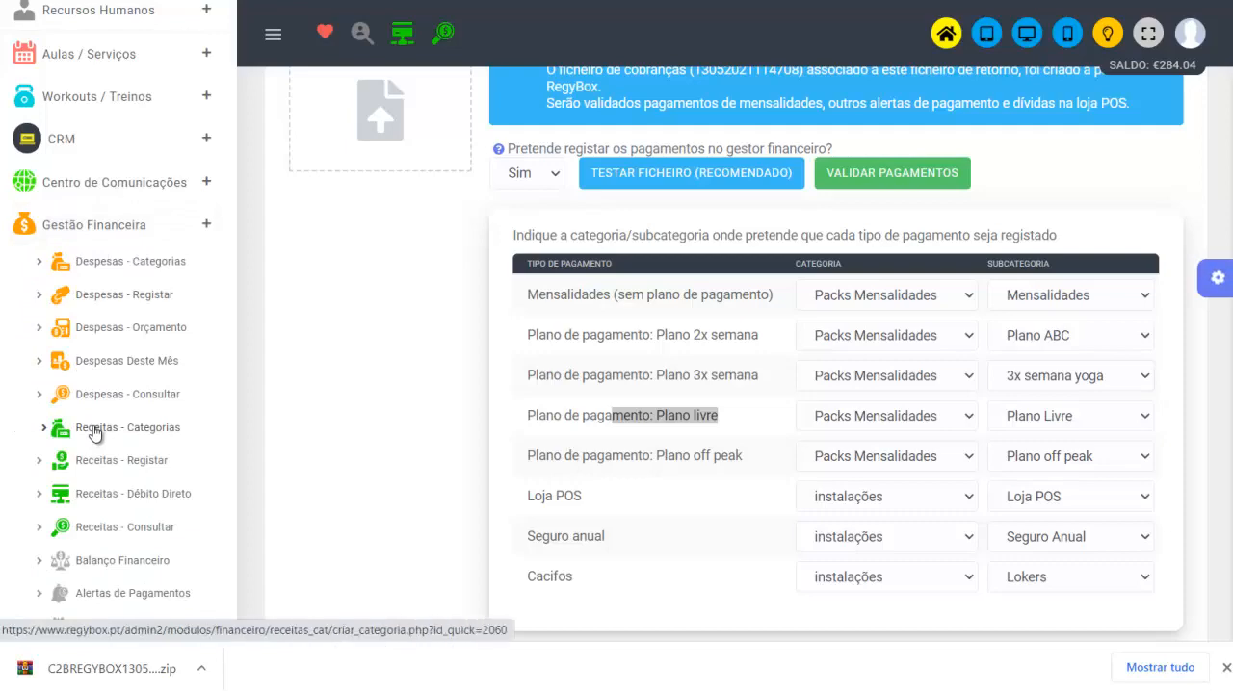
- Run the recommended return file test and review the simulation report's validated and non-validated payment totals and each member's entry
scroll(401, 447, up, 2)
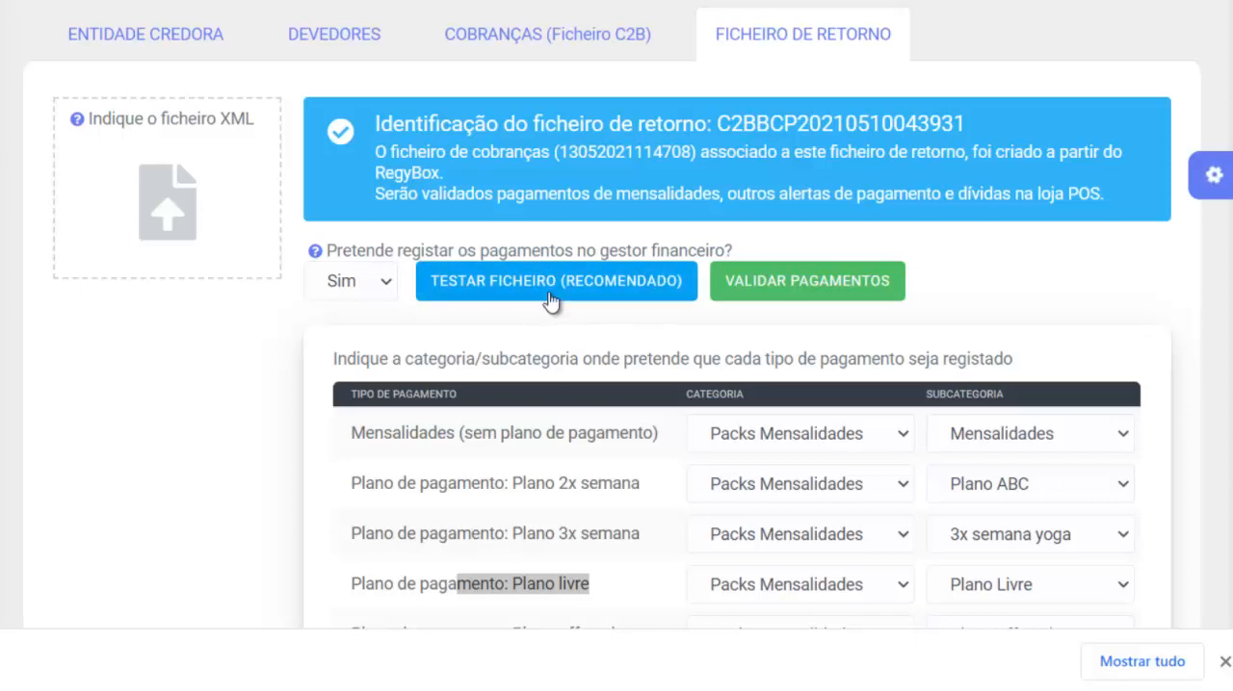
click(549, 295)
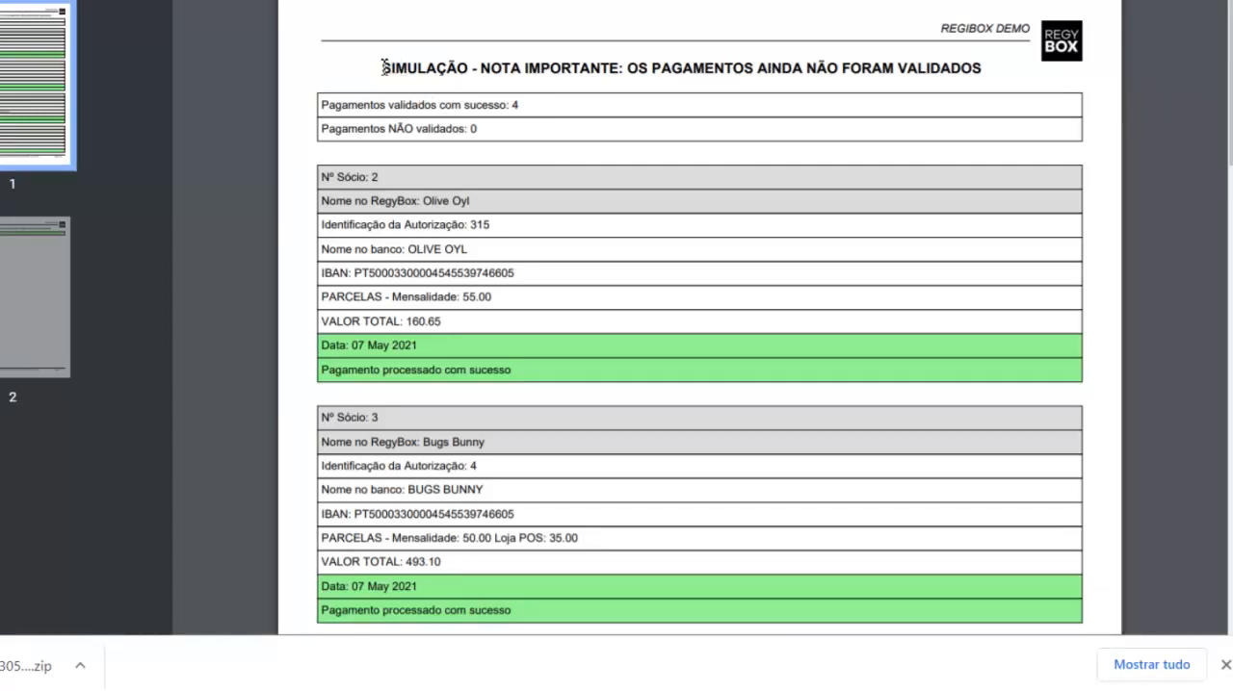
drag(382, 68, 1017, 73)
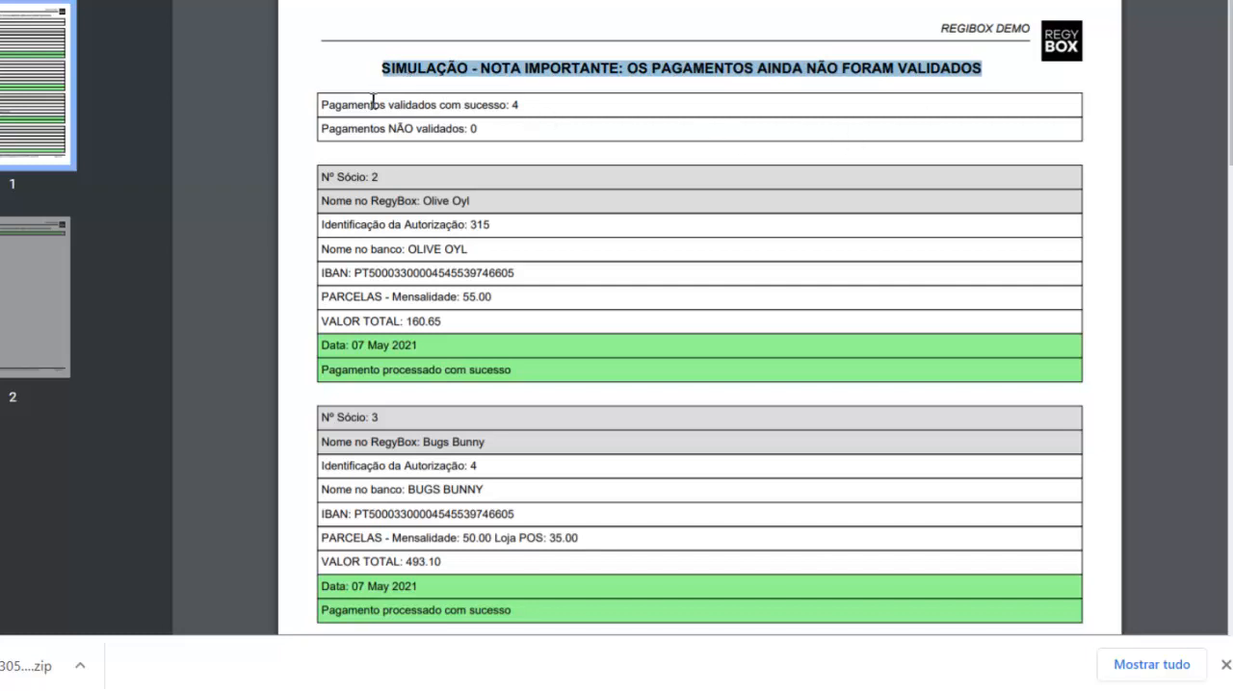
drag(372, 103, 578, 106)
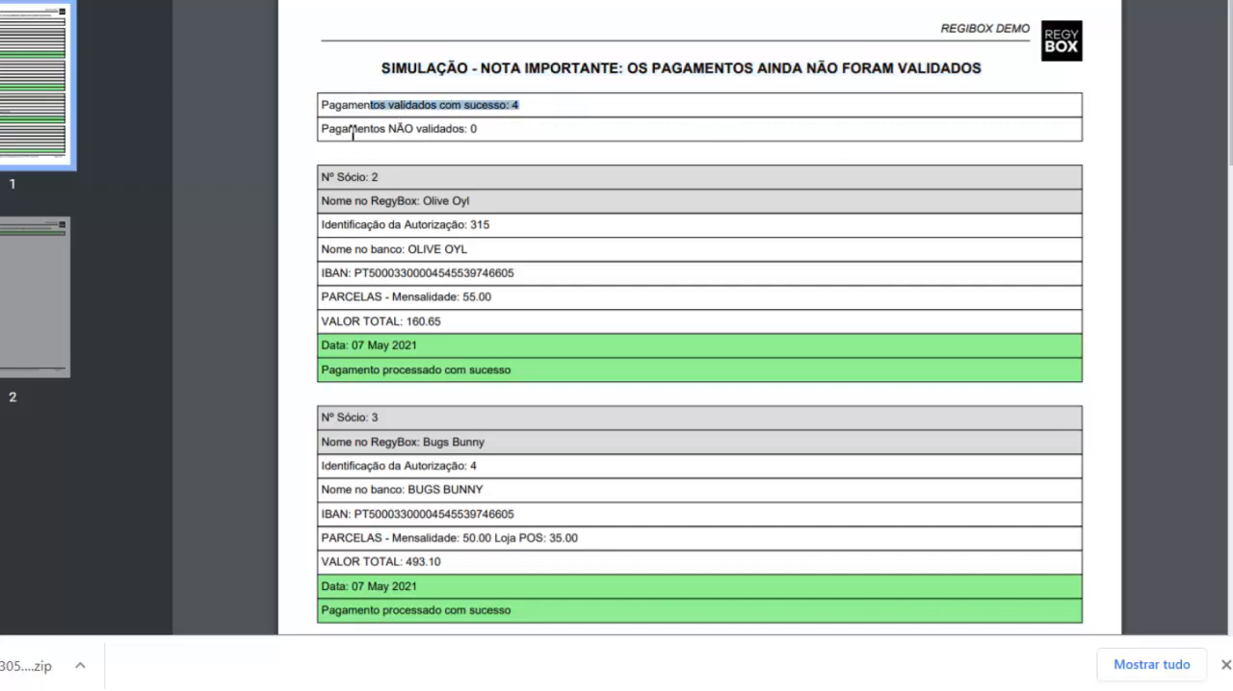
drag(352, 135, 569, 122)
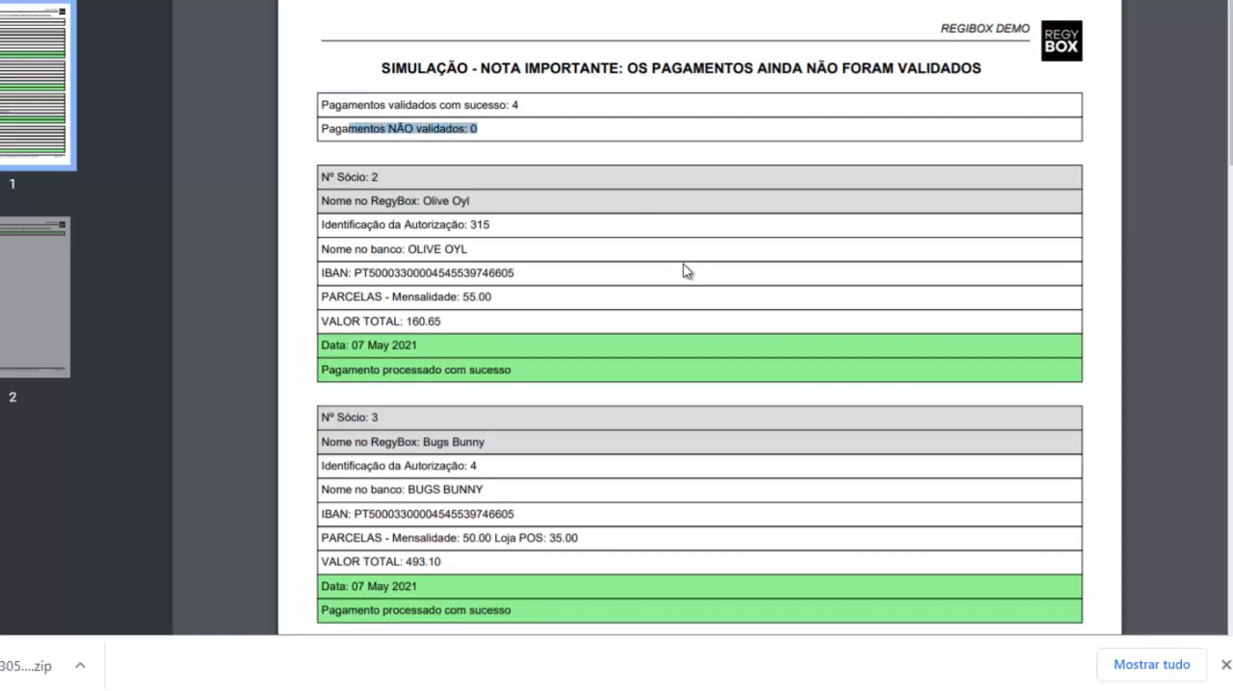
scroll(671, 265, down, 12)
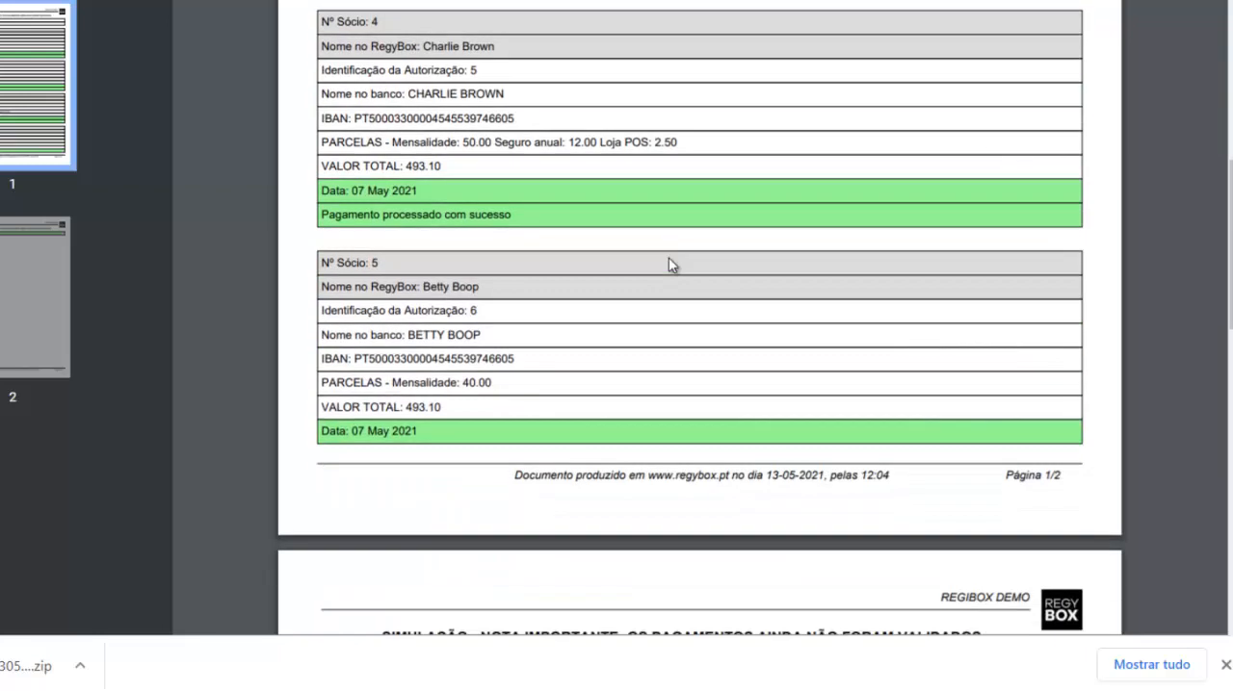
scroll(674, 237, up, 3)
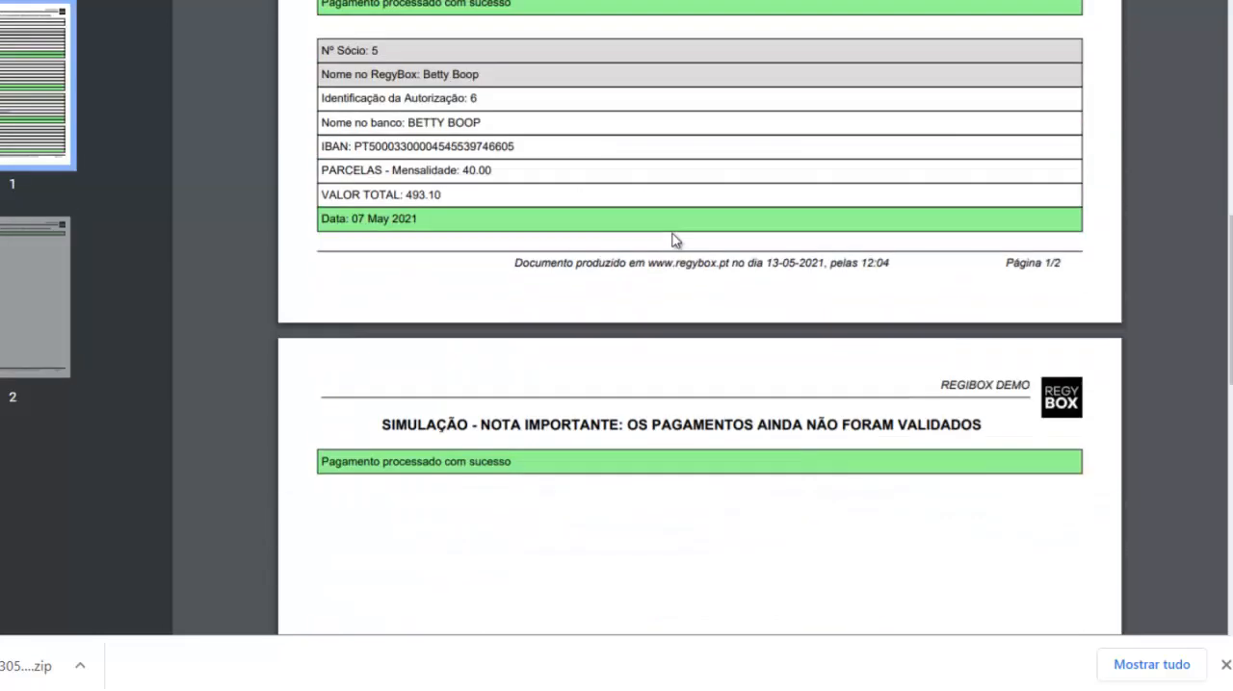
scroll(664, 270, down, 2)
scroll(653, 289, down, 1)
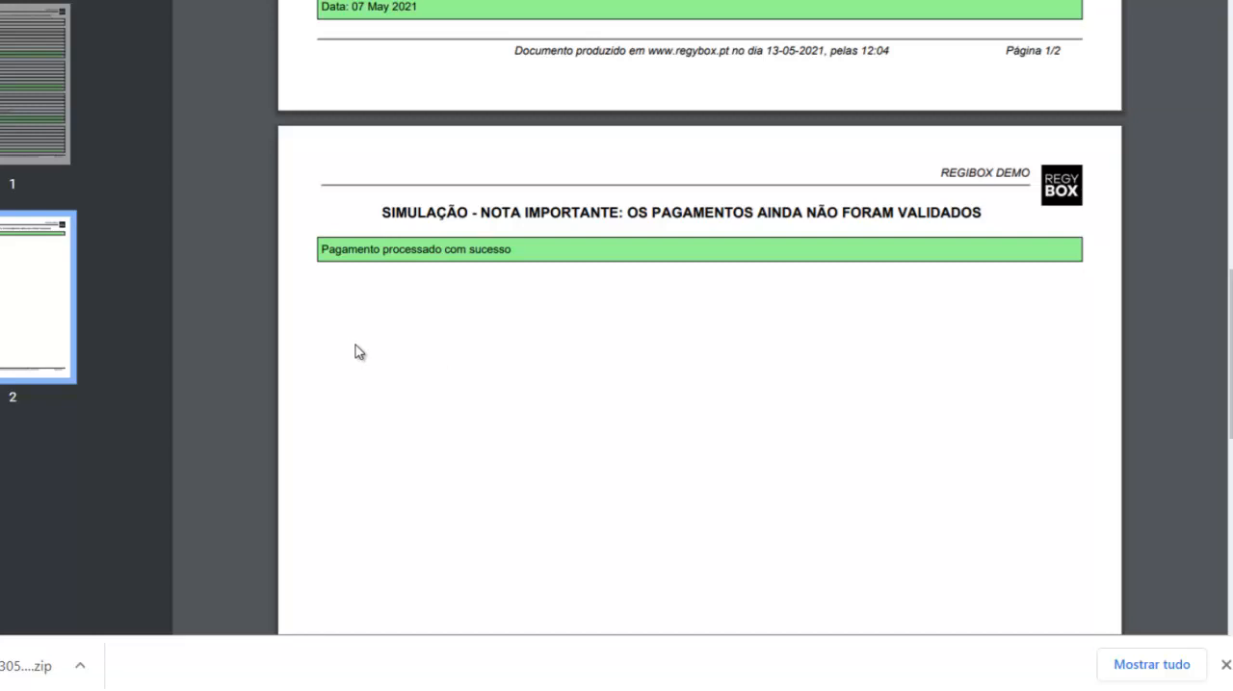
scroll(511, 344, up, 15)
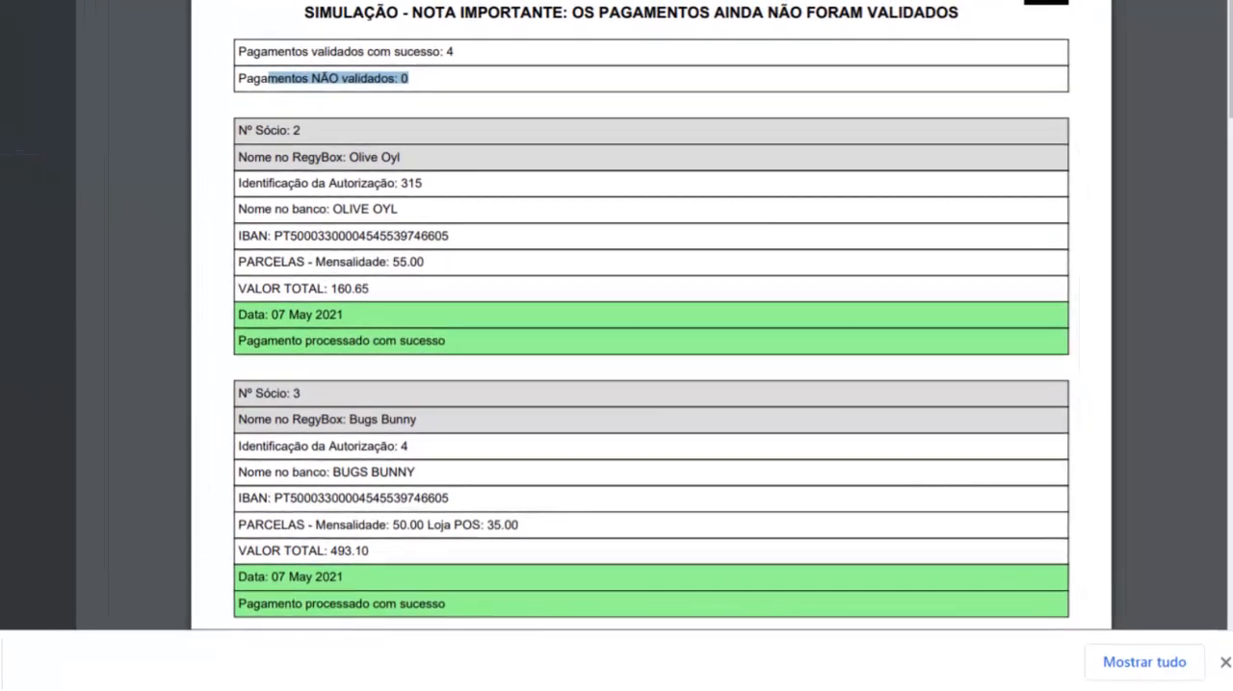
click(241, 2)
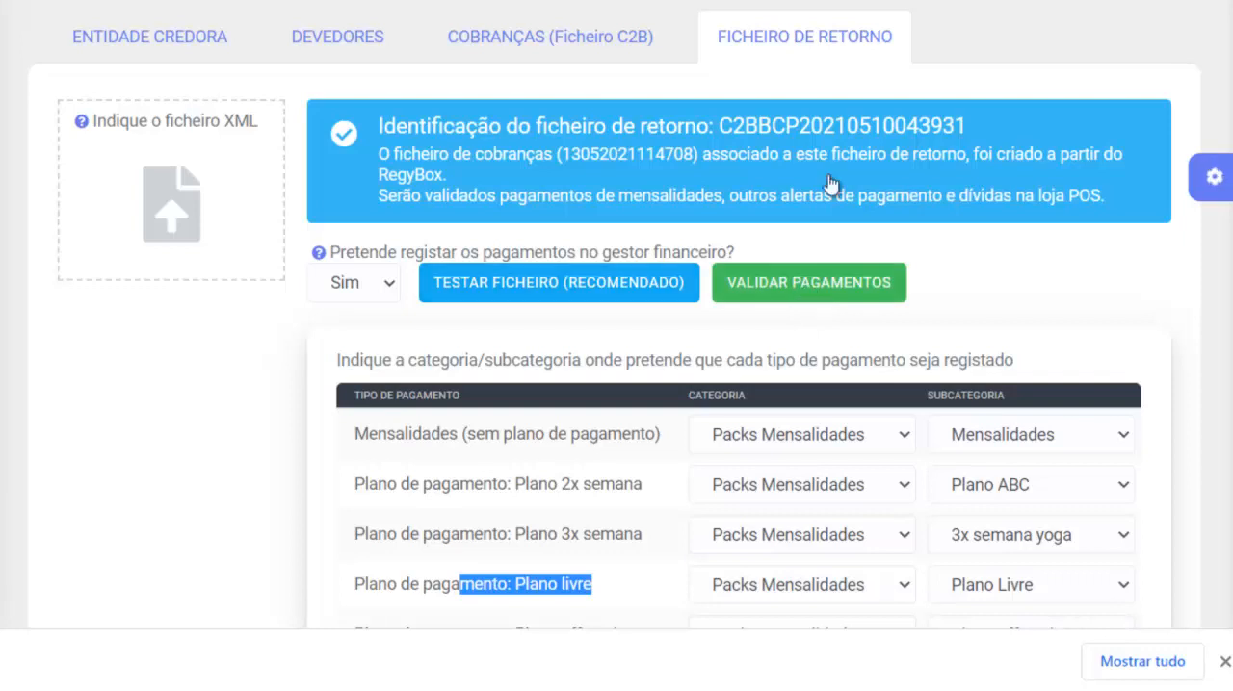
- Validate the return file's payments and check the heading of the direct debit validation report
click(613, 75)
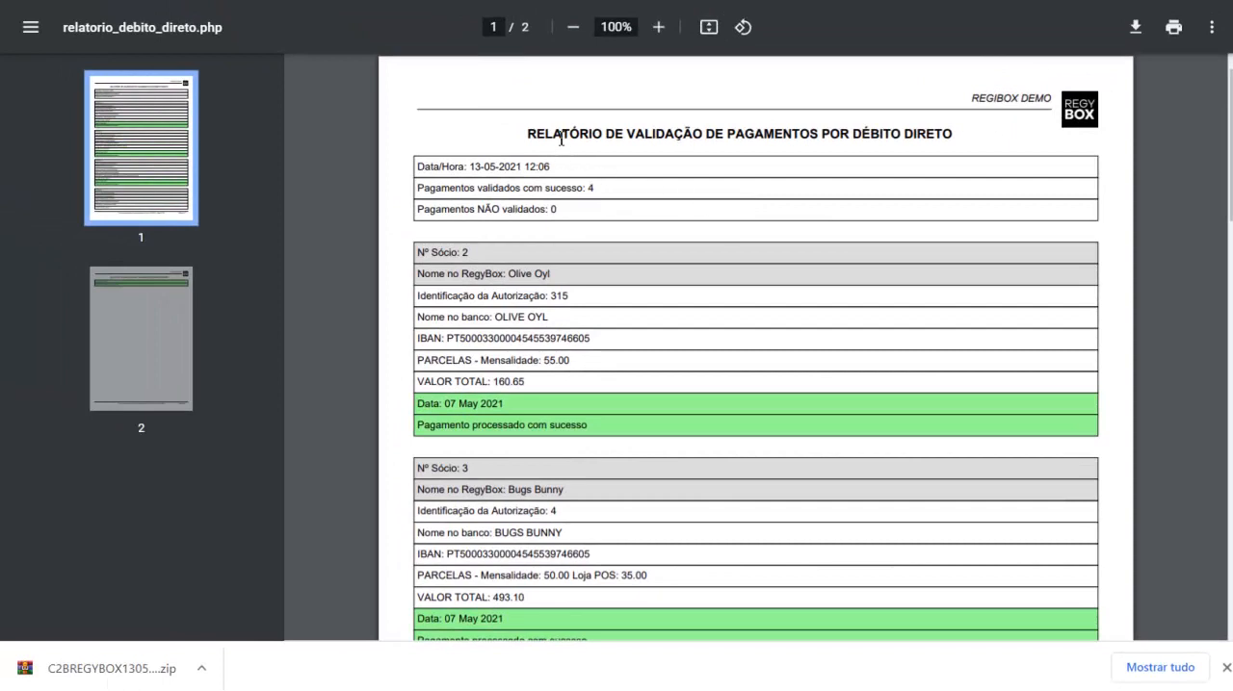
drag(553, 134, 696, 128)
drag(931, 132, 960, 132)
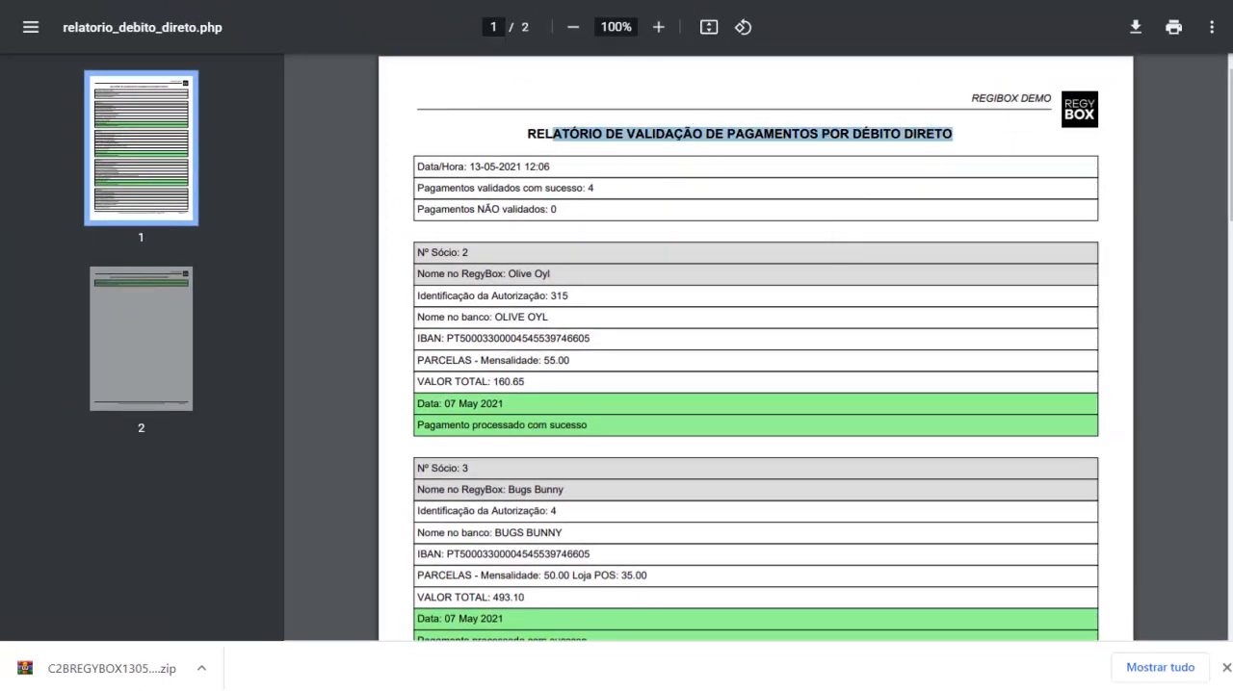
- Return to the SEPA direct debits page, check Cobranças for files in execution, and reopen Ficheiro de Retorno with its history
click(502, 1)
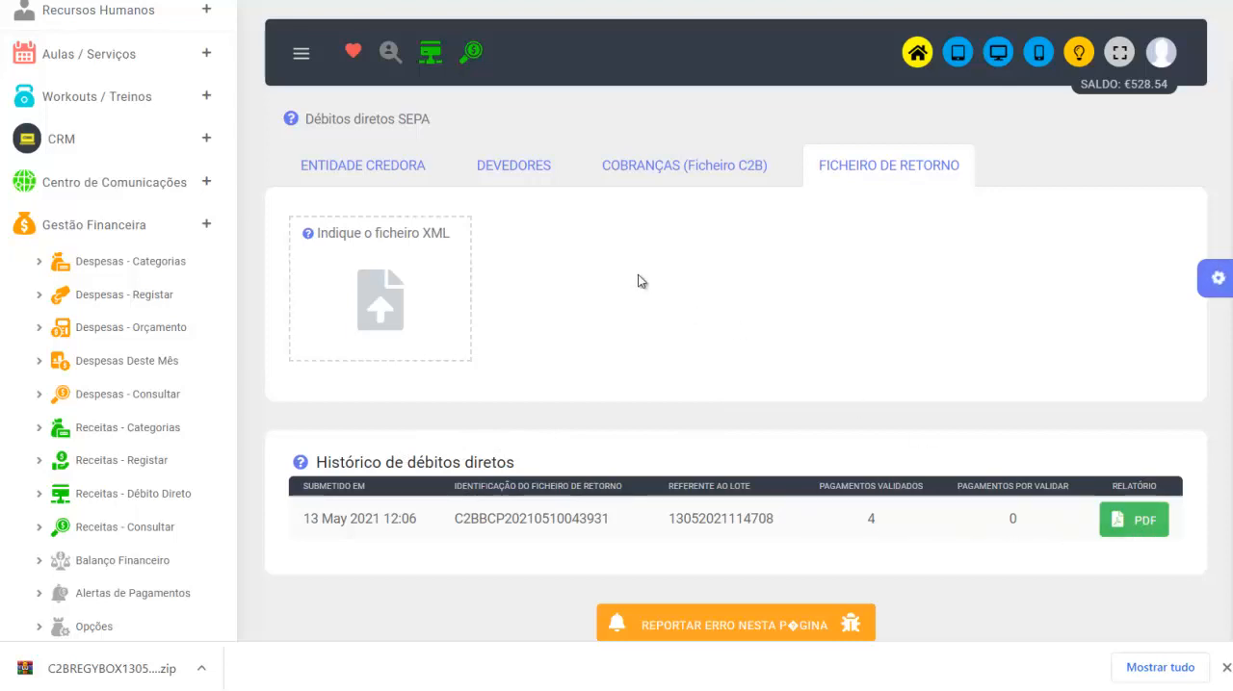
click(668, 172)
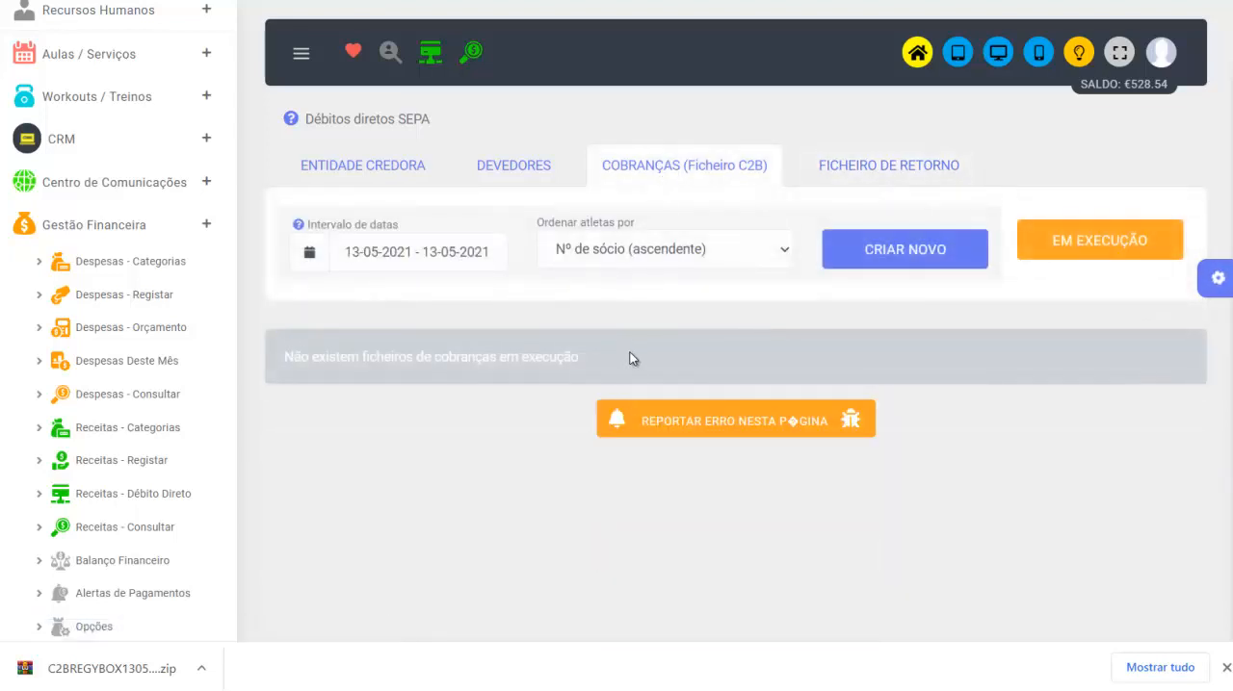
click(903, 169)
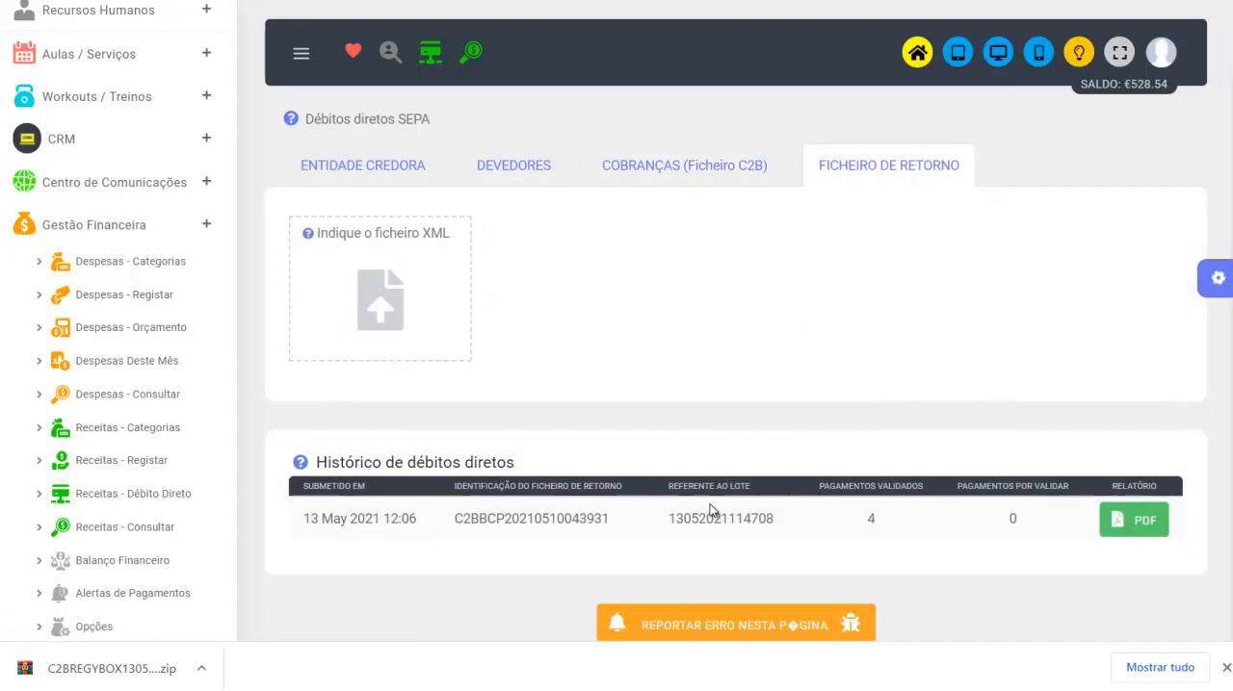
- Open the revenue consultation, list all revenue without filters, and review the recorded direct debit payments
click(473, 53)
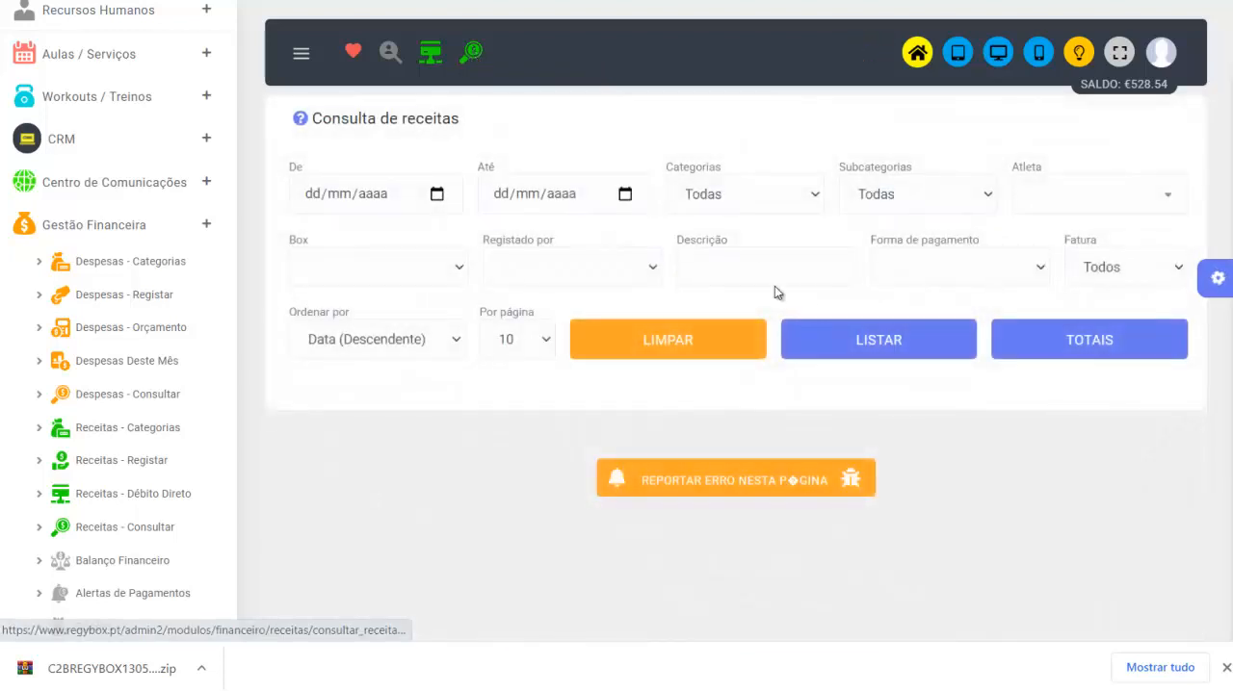
click(881, 351)
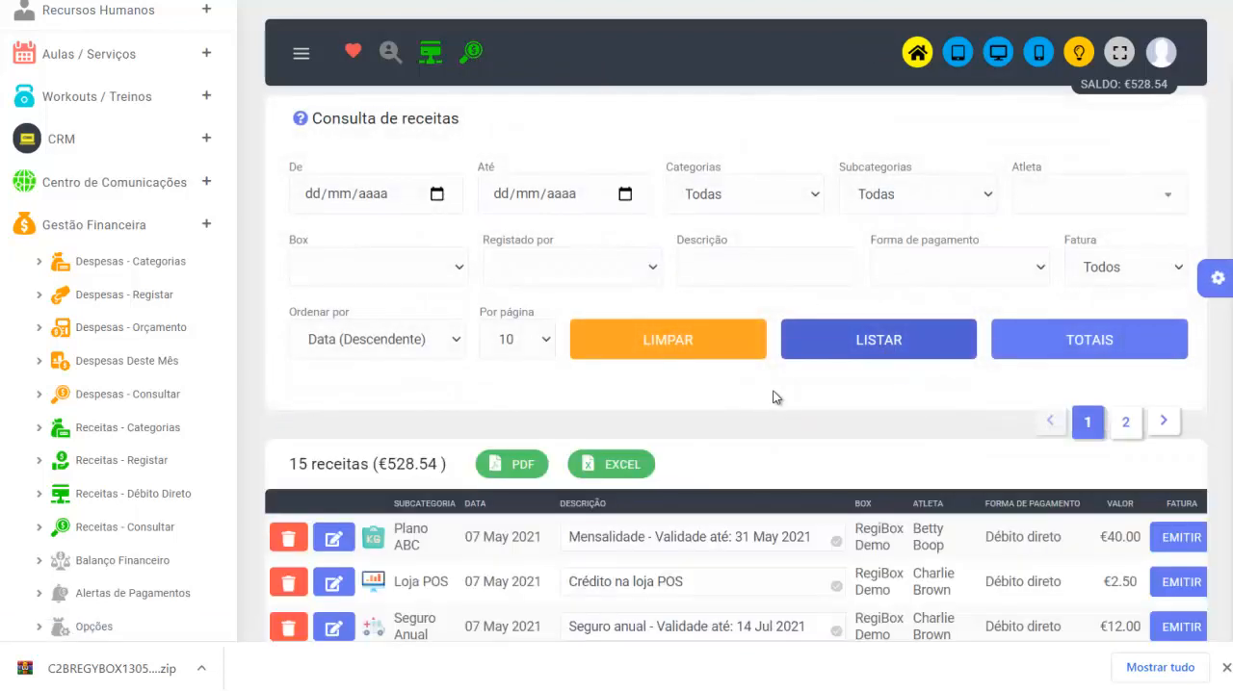
scroll(776, 398, down, 3)
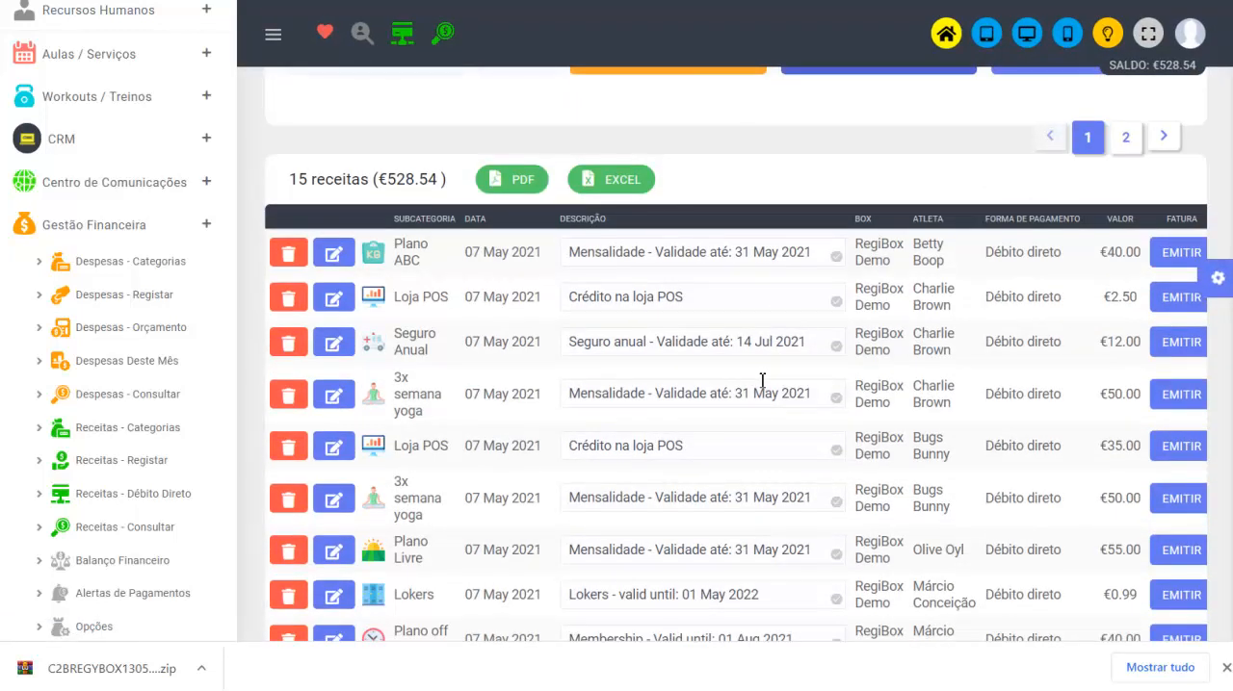